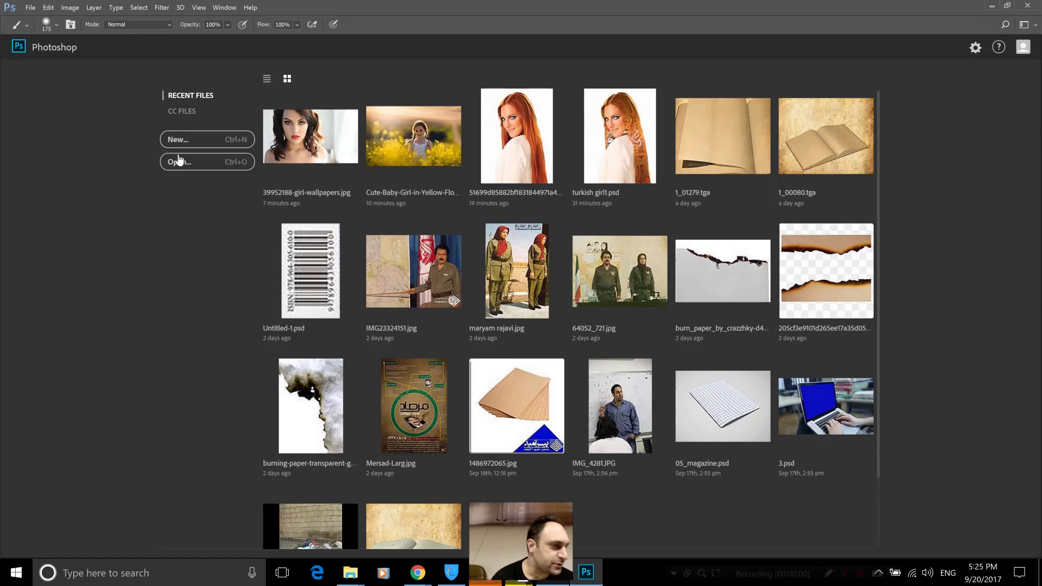
- Open 39952188-girl-wallpapers.jpg from Recent Files, fit it to the window and collapse the Paragraph panel
click(283, 156)
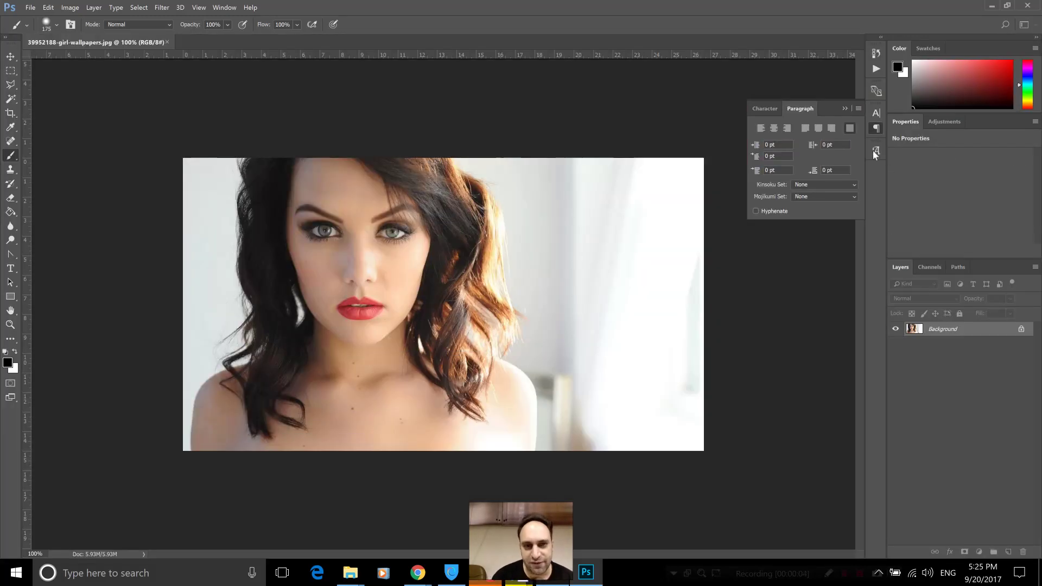
key(ctrl+0)
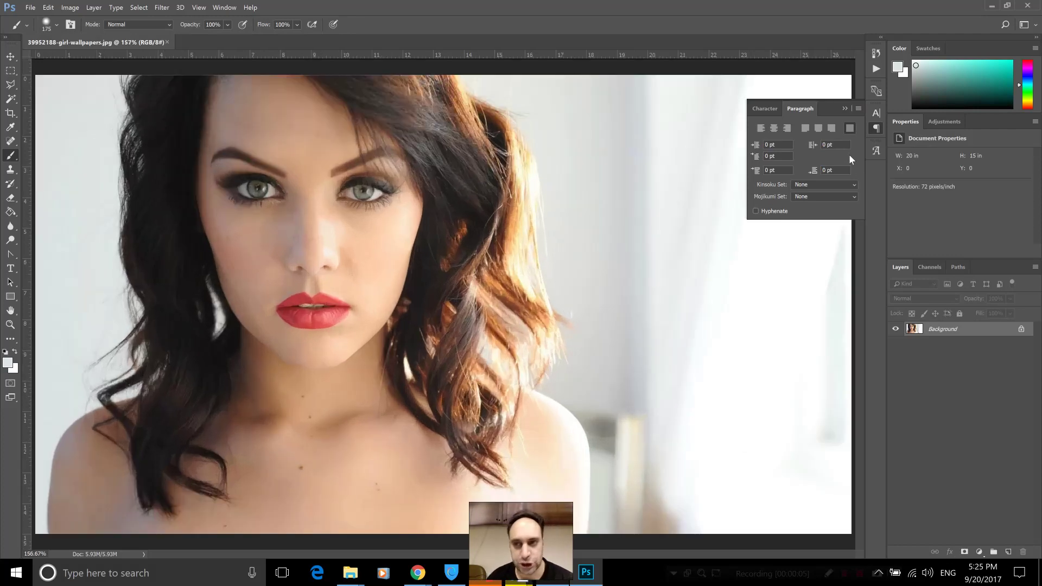
click(845, 108)
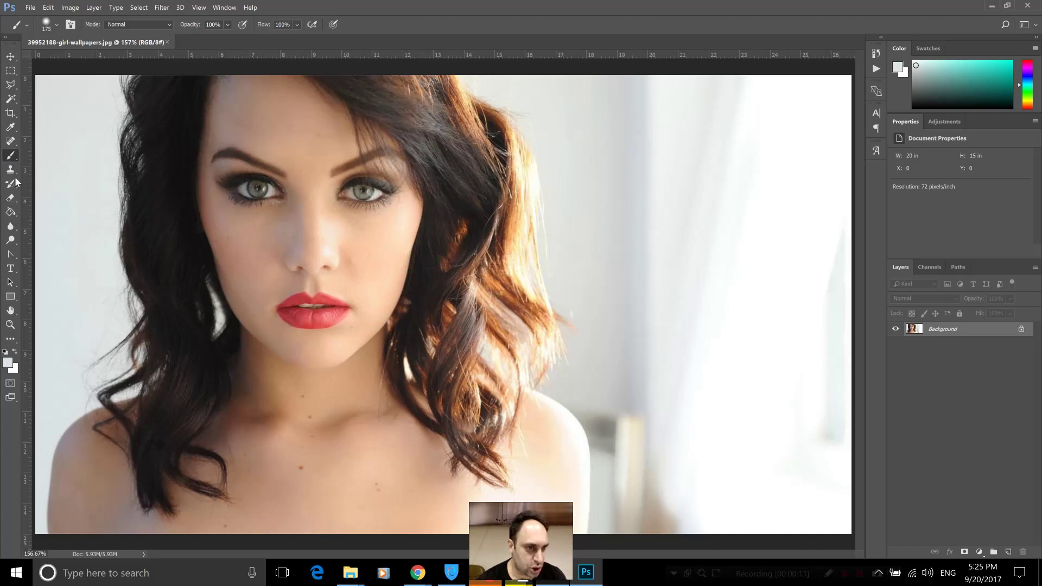
- Sample the light grey background with the Eyedropper as the colour for a size-175 brush
click(11, 127)
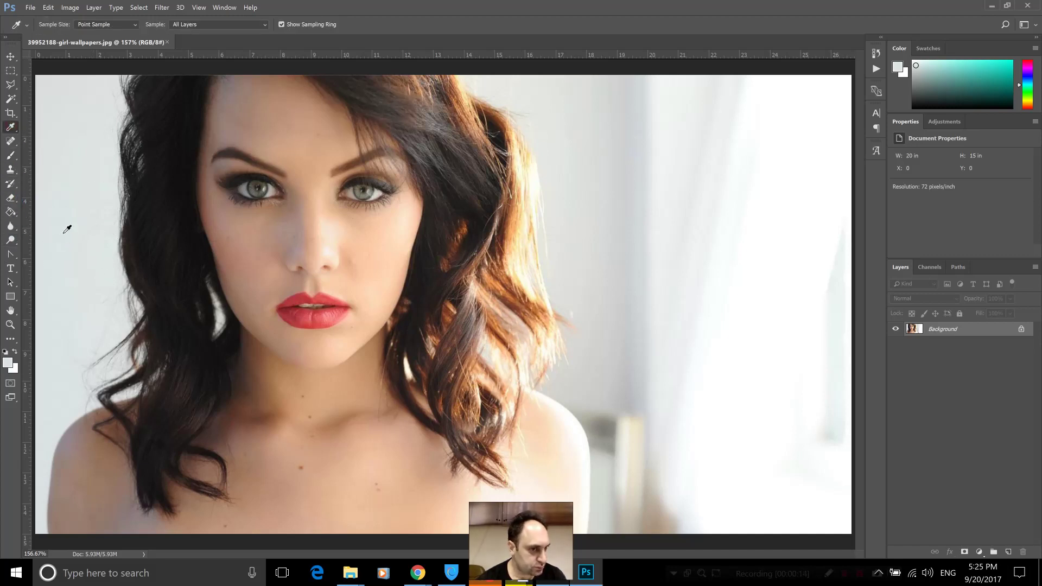
click(84, 256)
drag(63, 203, 82, 197)
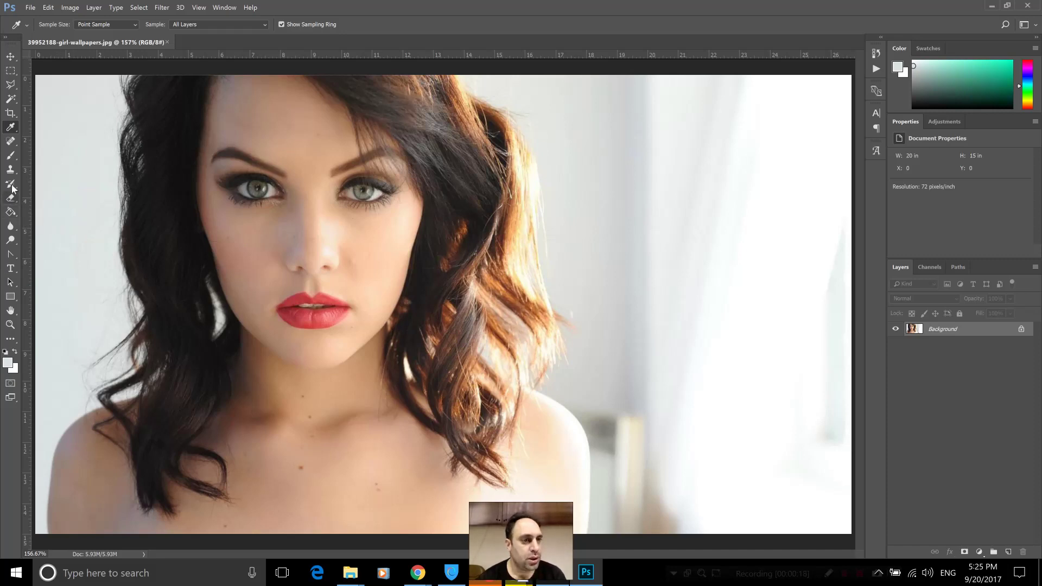
click(11, 156)
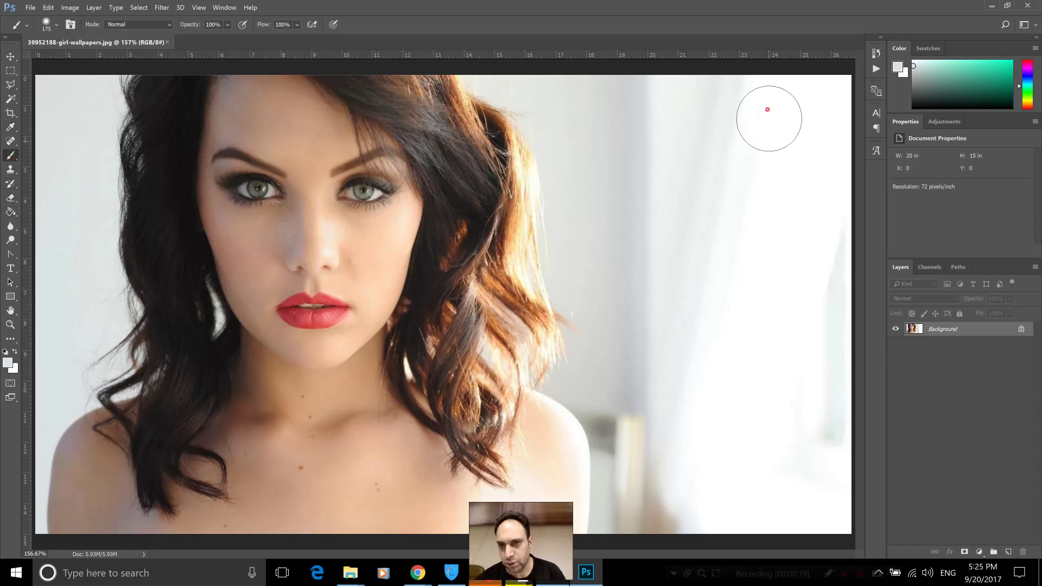
- Paint the white right edge and upper streak of the background in the sampled light grey
mouse_move(768, 109)
mouse_down()
mouse_move(780, 196)
mouse_move(687, 82)
mouse_move(661, 89)
mouse_move(633, 268)
mouse_move(745, 209)
mouse_move(846, 212)
mouse_move(814, 507)
mouse_move(711, 531)
mouse_move(642, 491)
mouse_move(627, 309)
mouse_move(644, 518)
mouse_move(702, 507)
mouse_move(823, 377)
mouse_move(777, 440)
mouse_up()
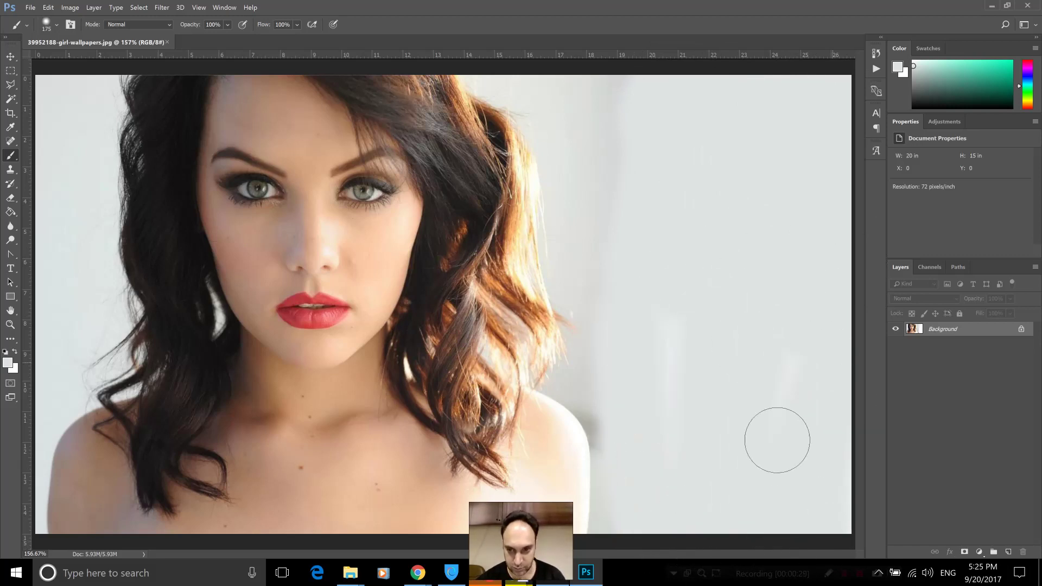
mouse_move(624, 251)
mouse_down()
mouse_move(570, 89)
mouse_move(613, 70)
mouse_move(704, 92)
mouse_move(813, 507)
mouse_move(763, 365)
mouse_move(776, 501)
mouse_move(605, 107)
mouse_move(655, 390)
mouse_move(619, 400)
mouse_move(602, 391)
mouse_move(621, 423)
mouse_move(630, 403)
mouse_up()
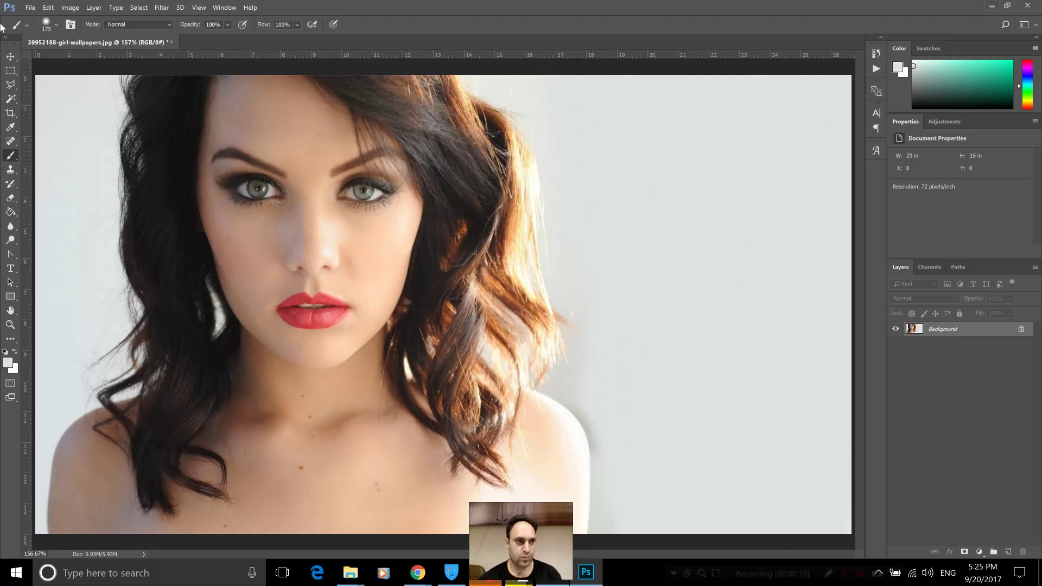
click(11, 57)
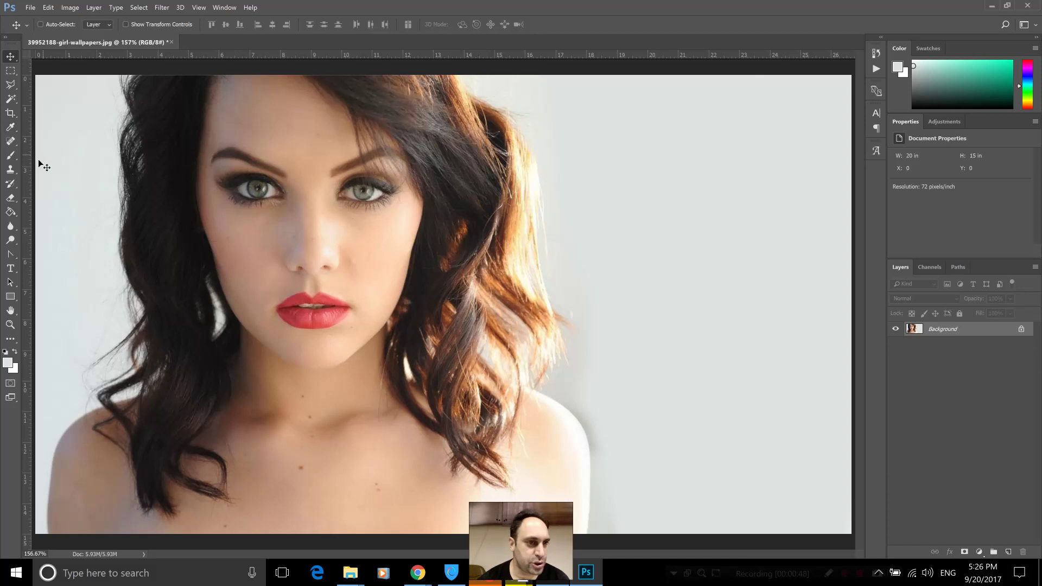
- Select the Spot Healing Brush and enlarge it to size 30
click(15, 157)
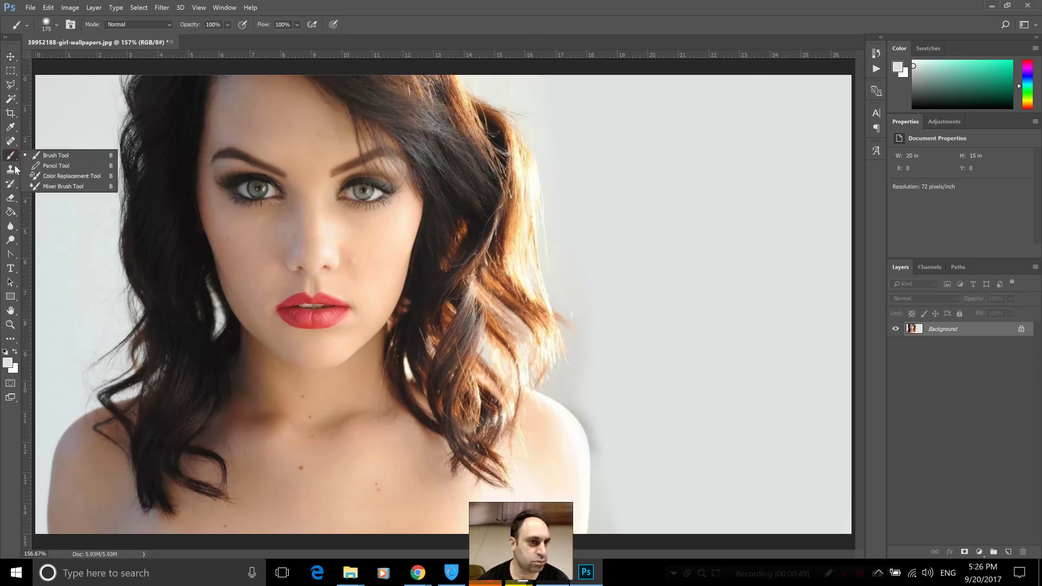
click(15, 170)
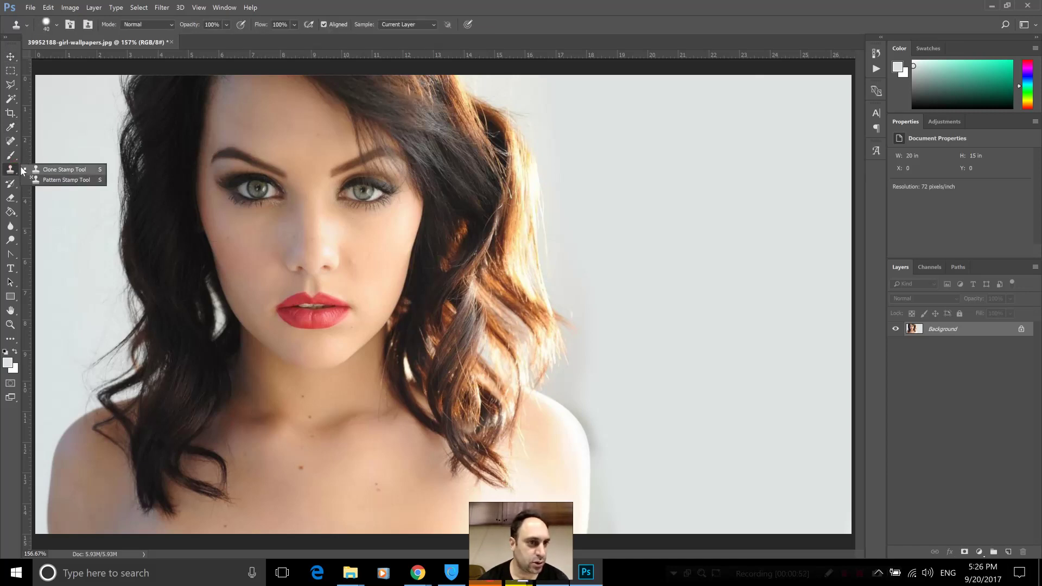
click(14, 143)
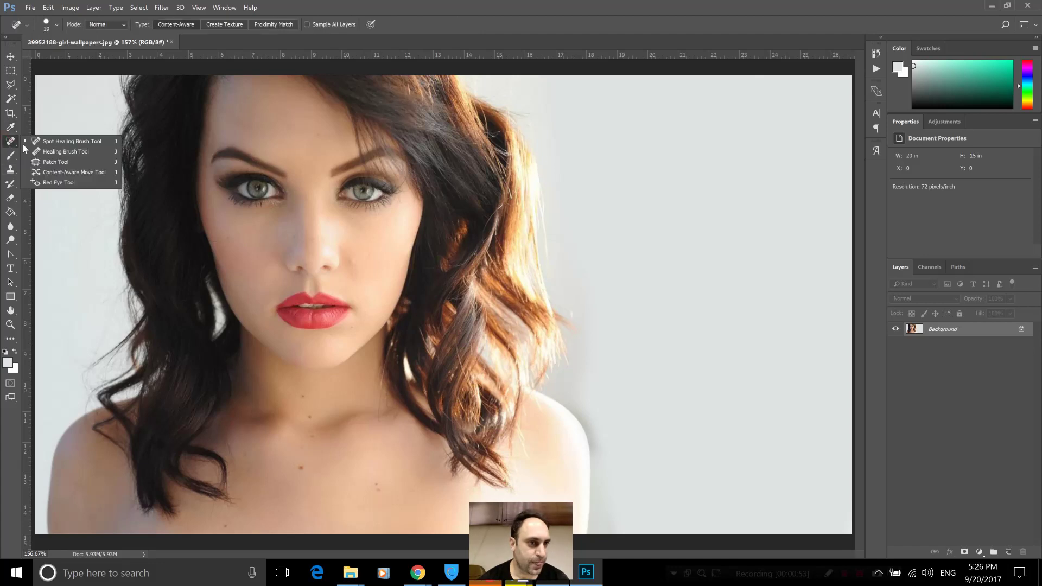
click(94, 143)
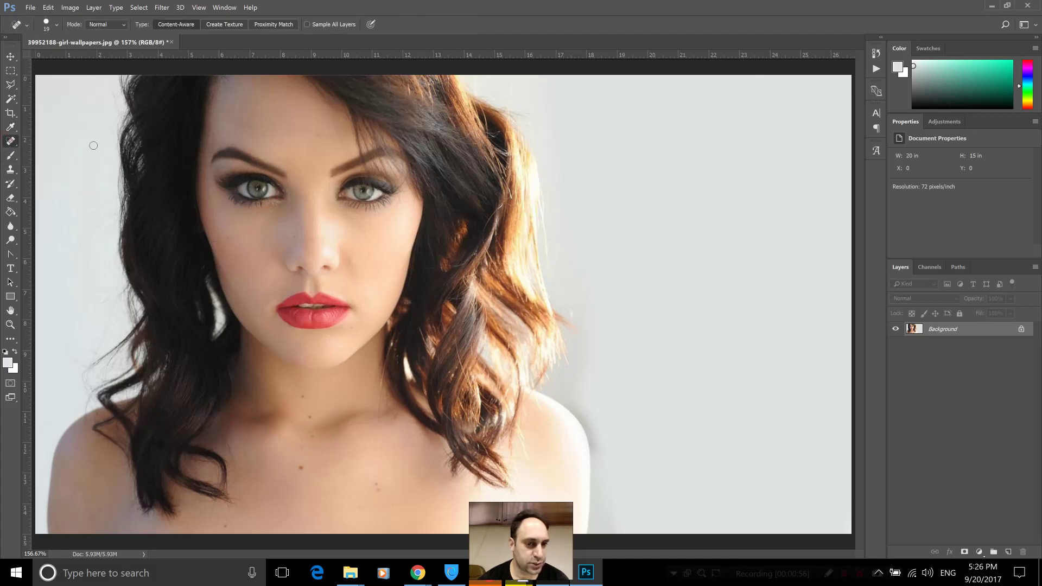
key(bracketright)
key(bracketright)
- Heal the blemishes on the chest, chin and nose
click(300, 469)
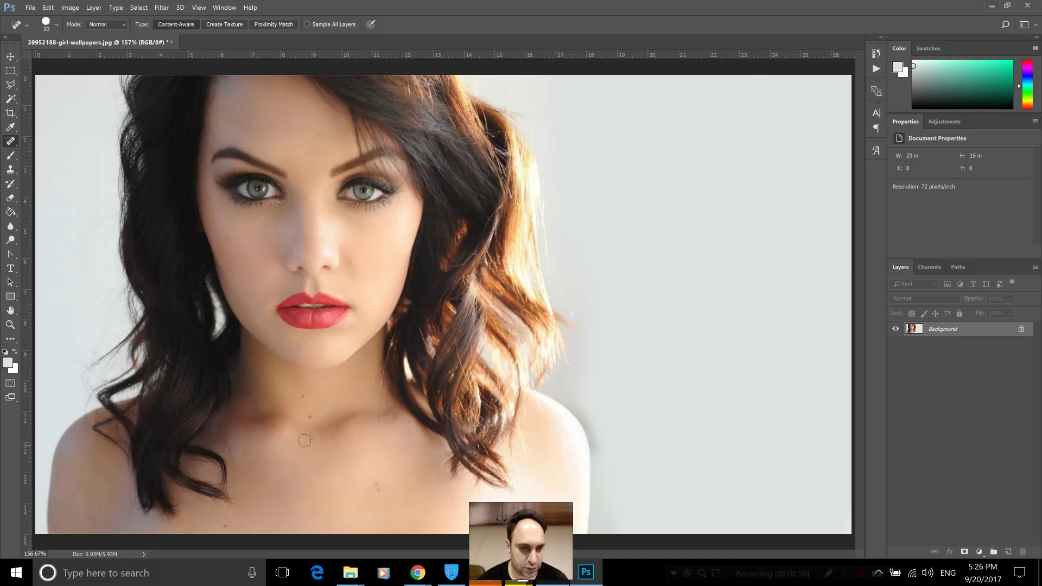
click(311, 436)
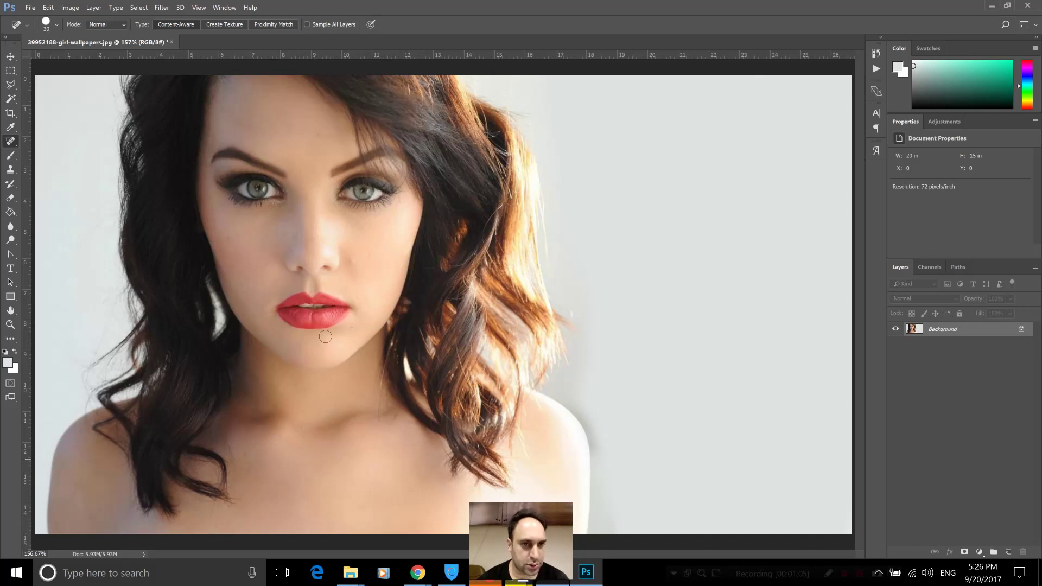
click(314, 134)
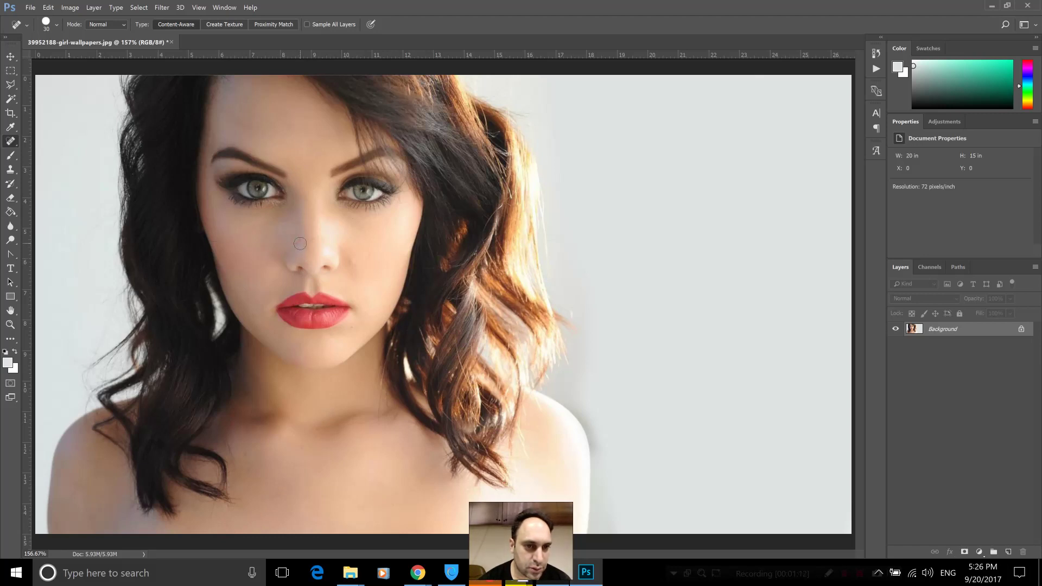
click(316, 237)
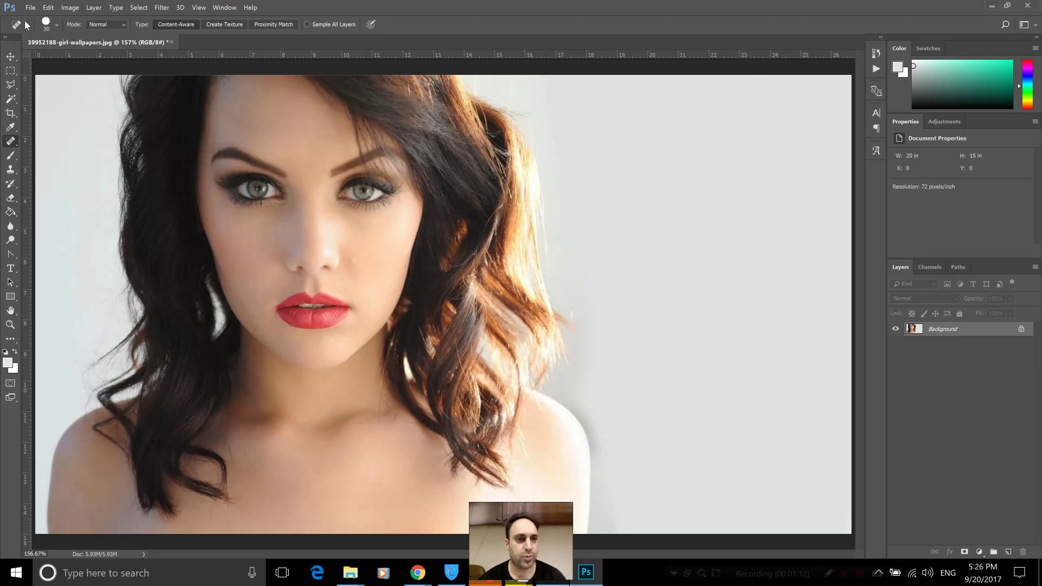
click(10, 57)
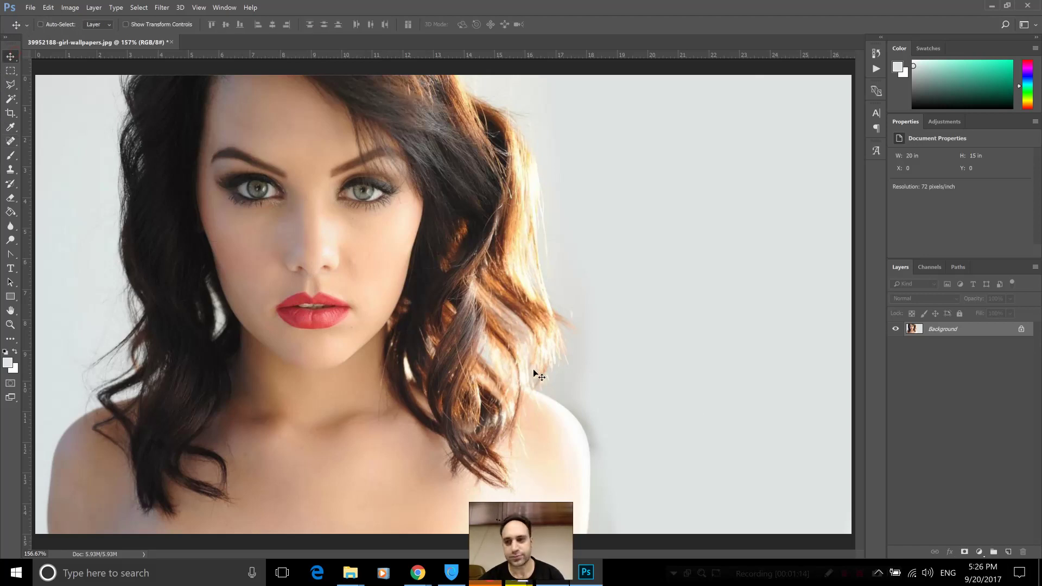
- Duplicate the Background layer and set the copy's blend mode to Color Dodge
right_click(976, 337)
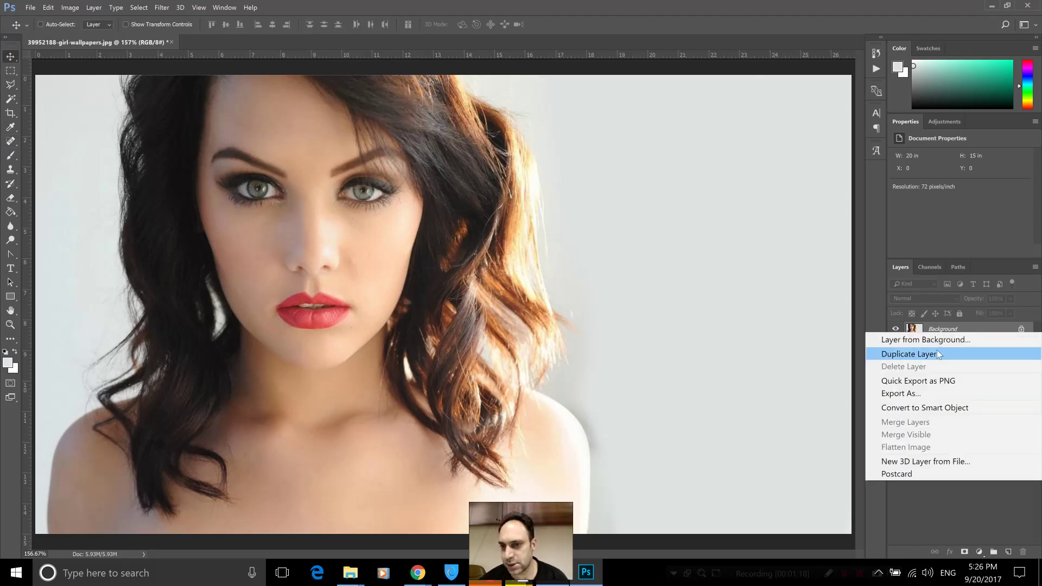
click(939, 354)
click(614, 174)
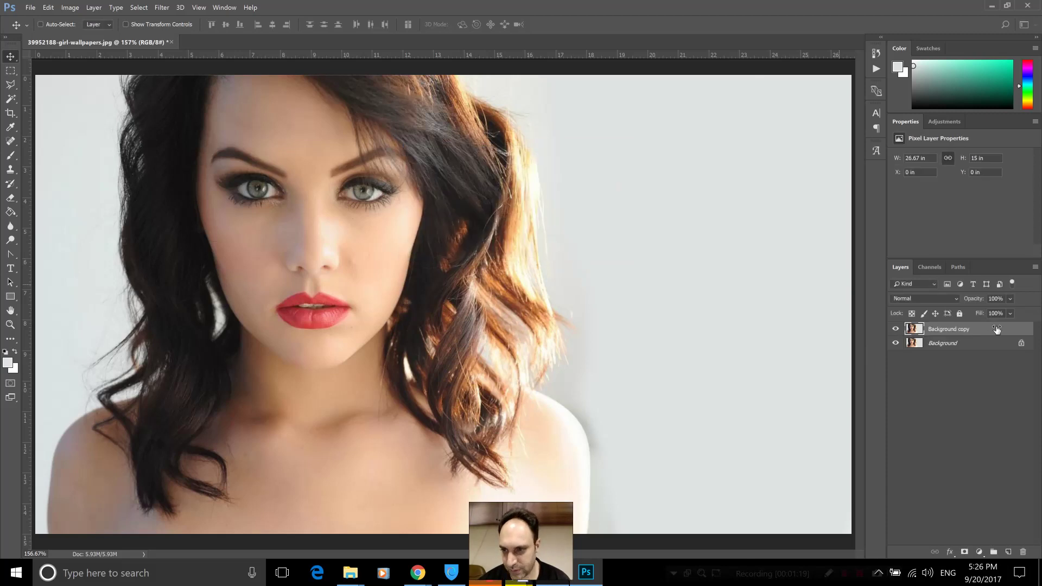
click(934, 299)
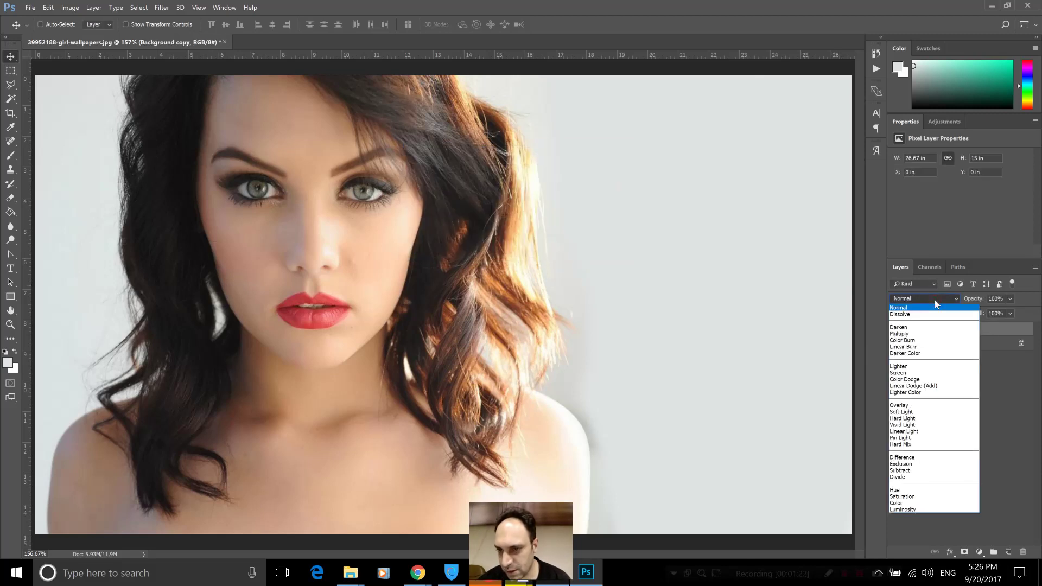
click(921, 379)
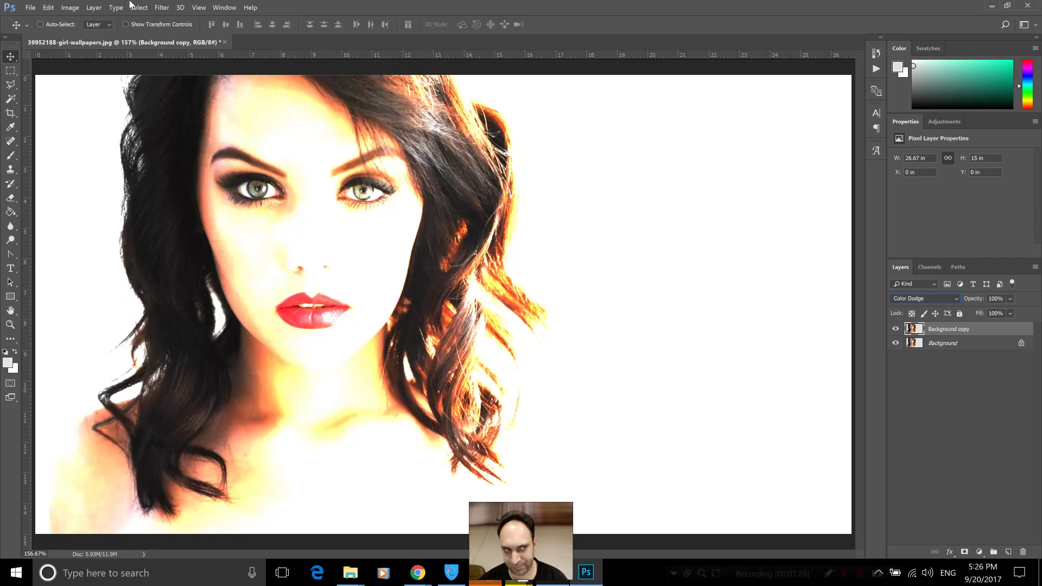
- Invert the Background copy and add a Hue/Saturation adjustment layer with saturation -100
click(75, 7)
mouse_move(93, 38)
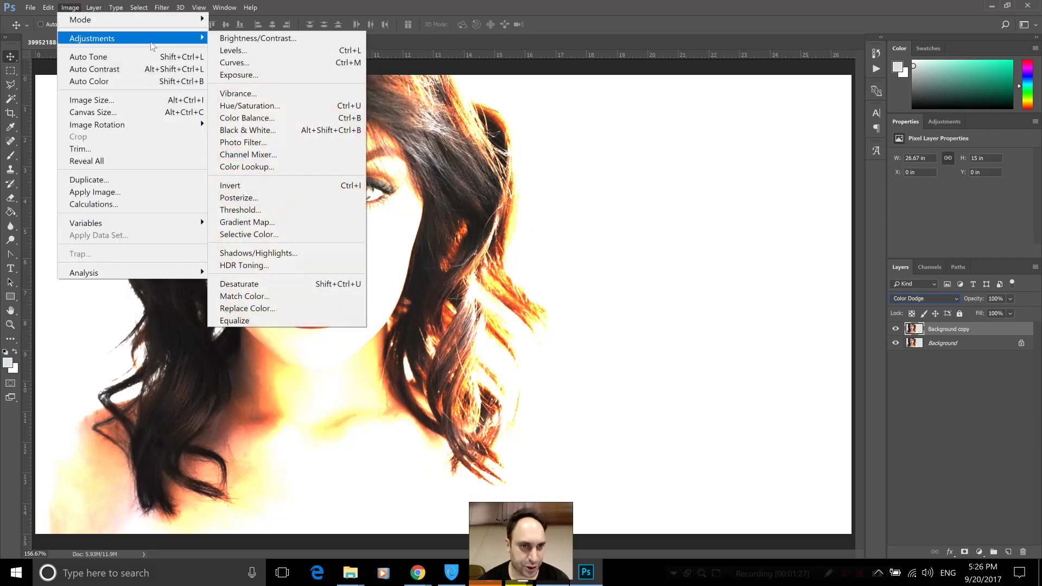
click(249, 185)
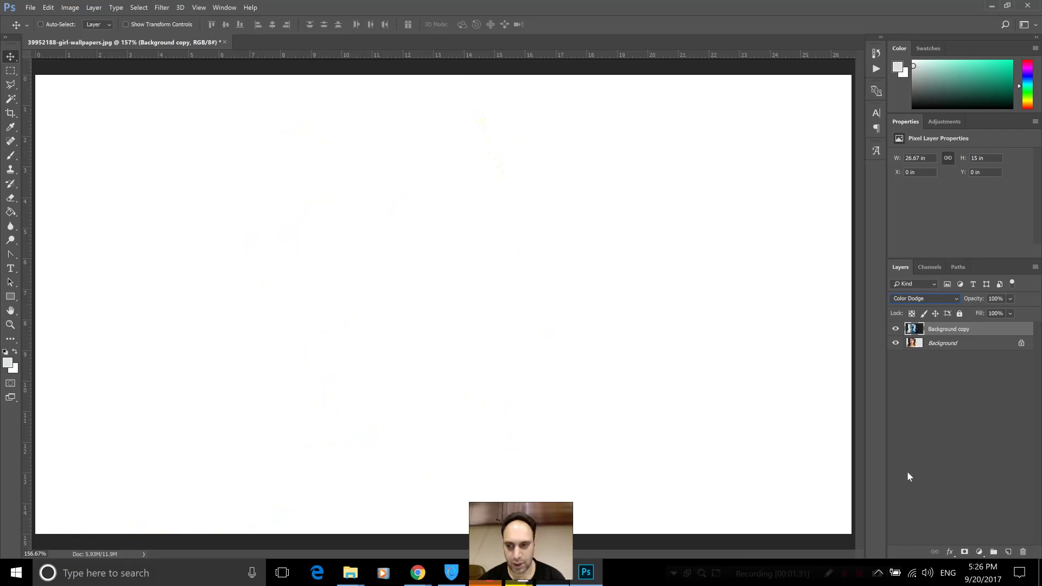
click(982, 553)
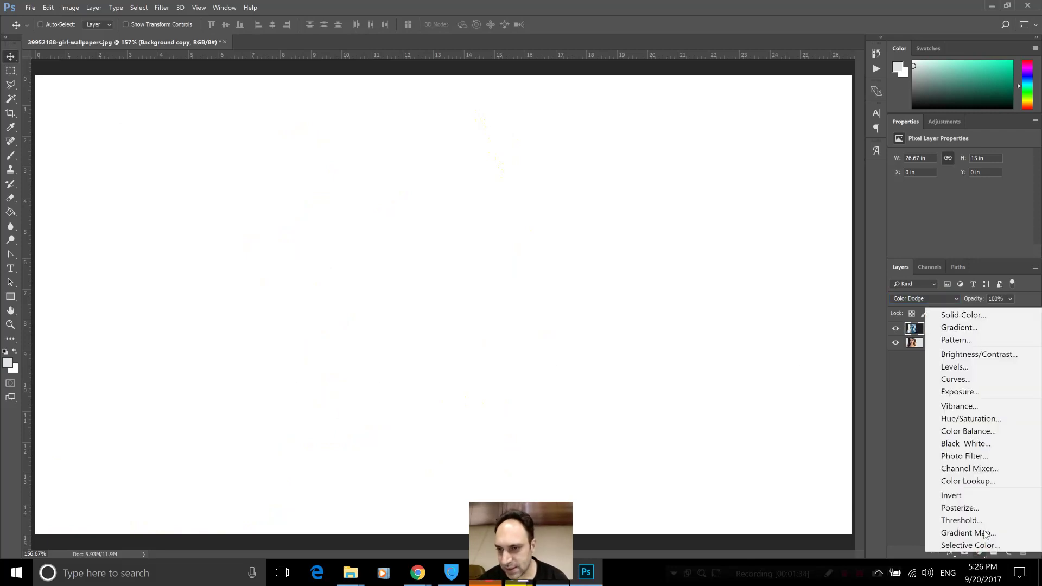
click(972, 419)
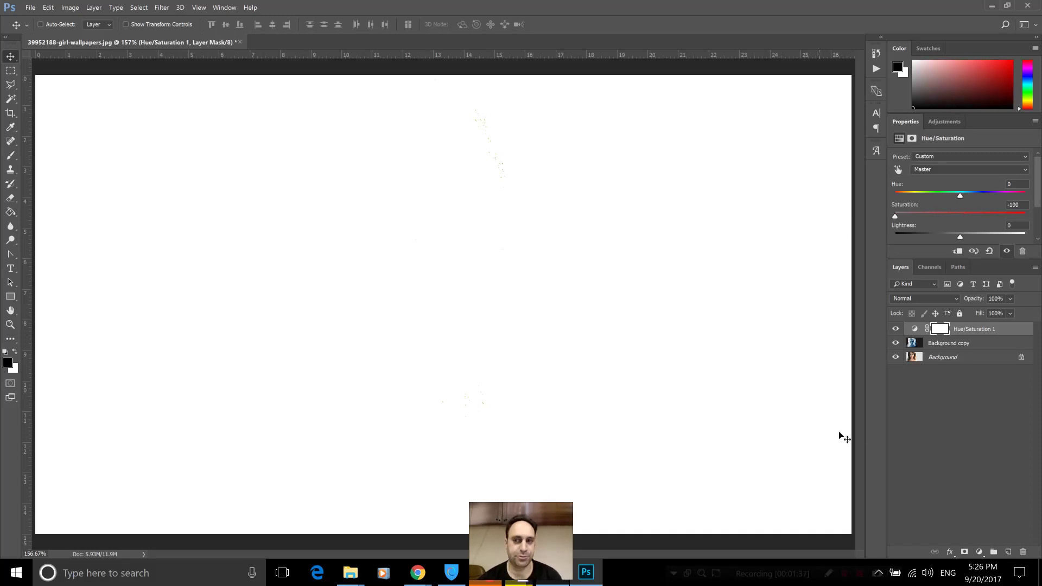
click(947, 346)
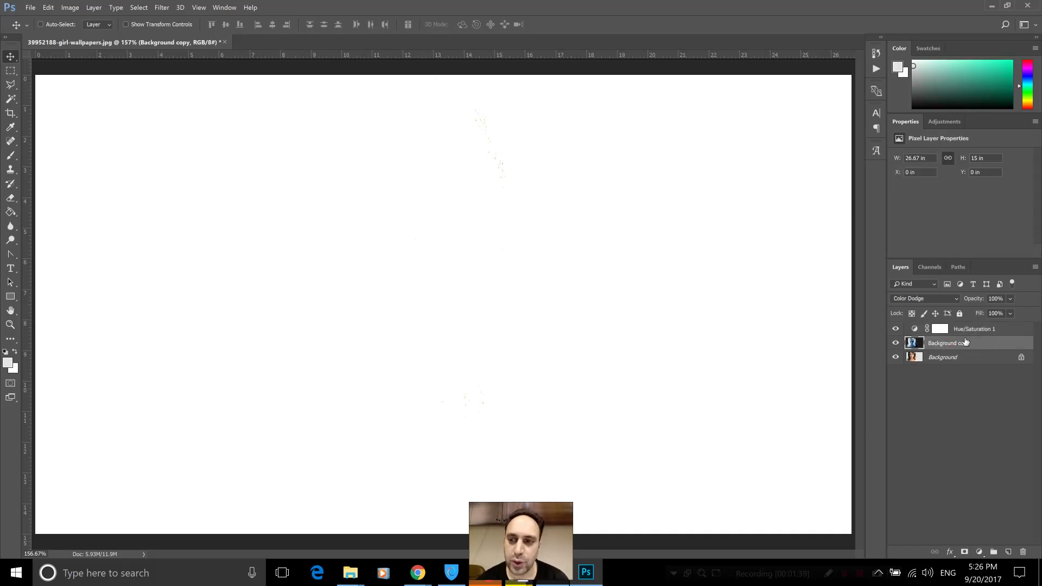
- Apply a Gaussian Blur with a 5.2-pixel radius to the Background copy layer
click(162, 7)
mouse_move(169, 149)
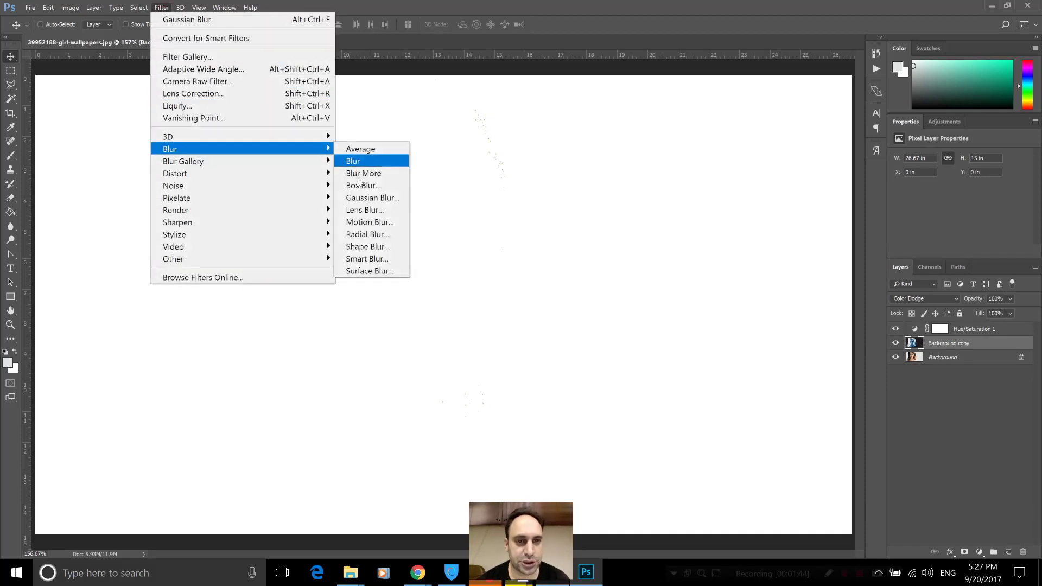
click(365, 198)
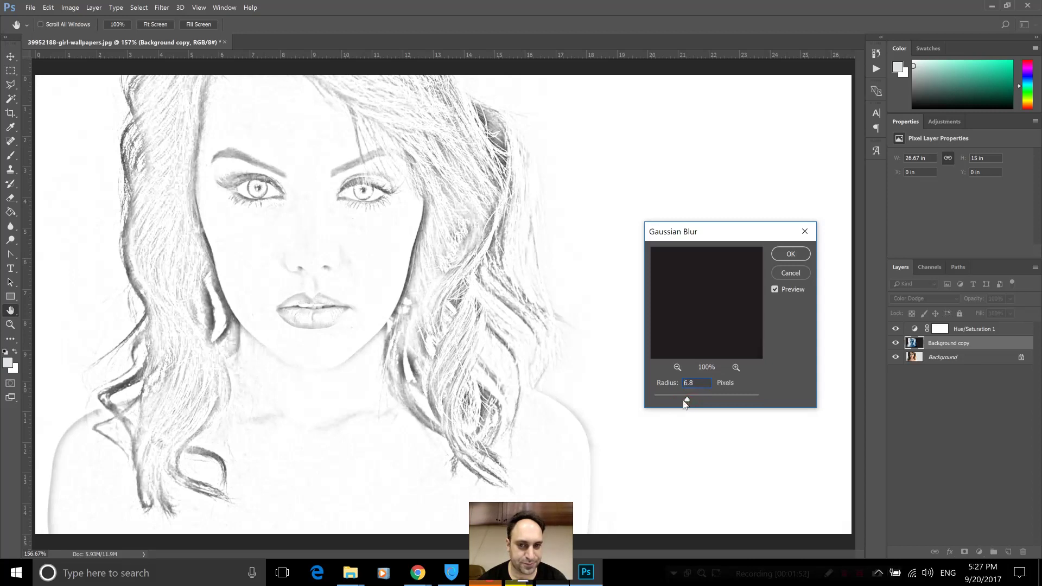
drag(685, 403, 684, 403)
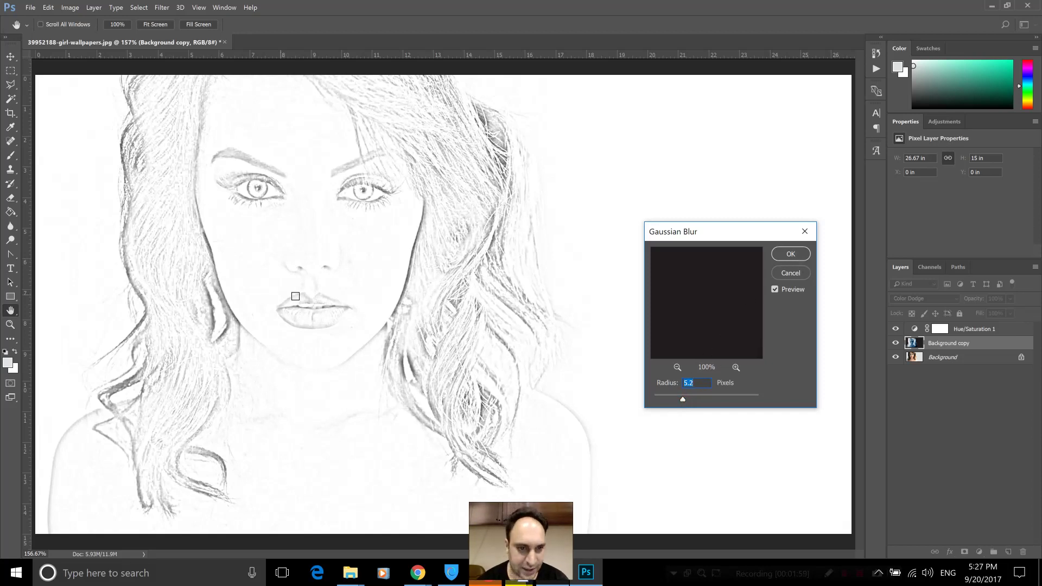
- Add a Levels layer above Hue/Saturation 1, moving the black point right to darken the lines
click(793, 255)
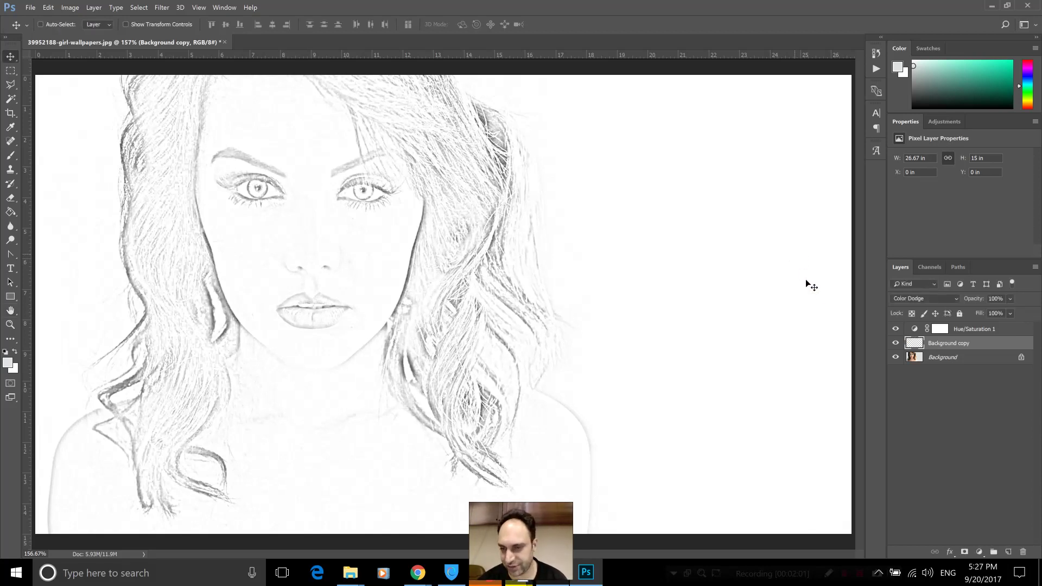
click(971, 331)
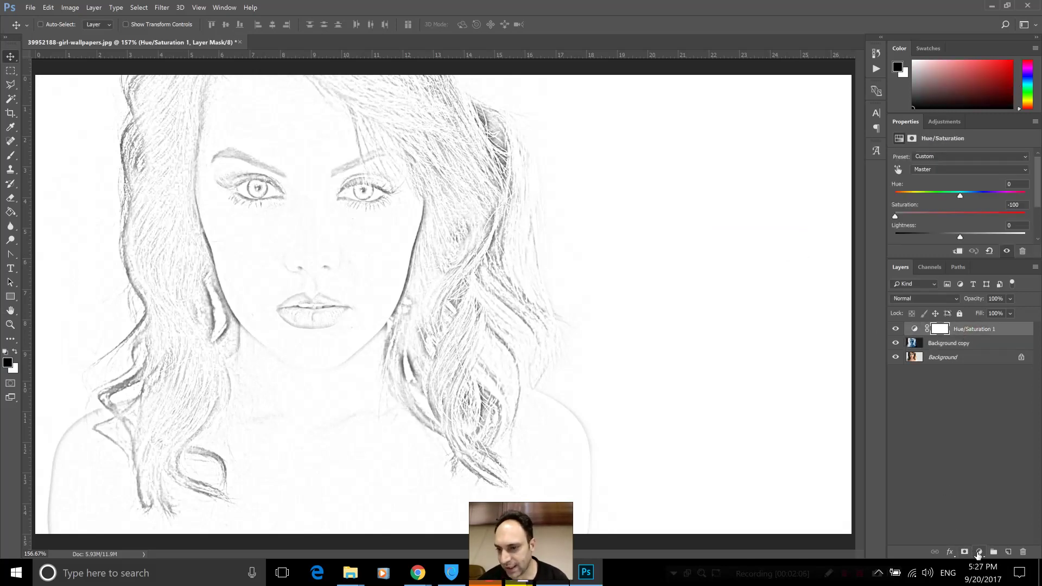
click(978, 553)
click(972, 370)
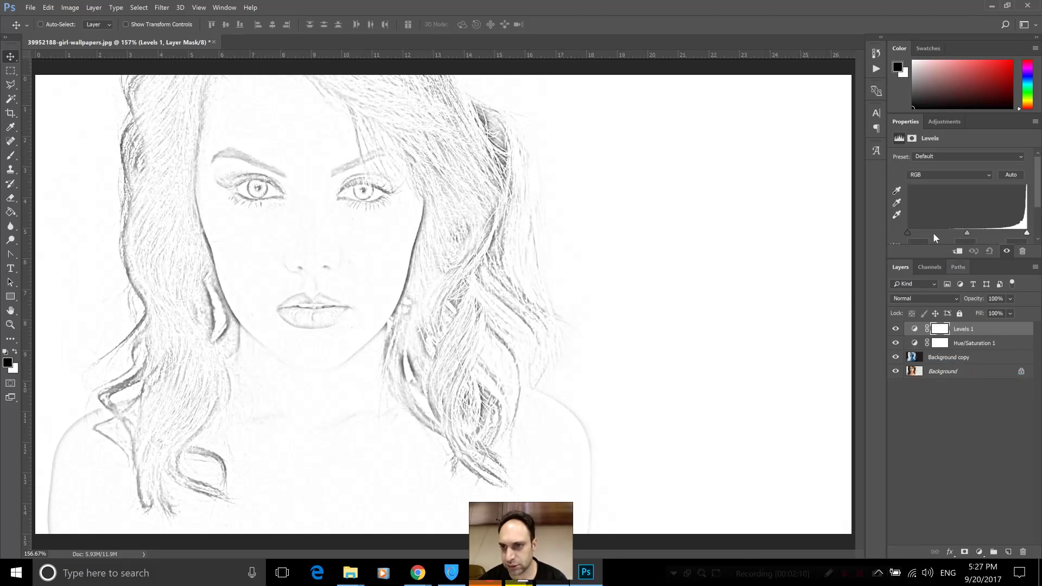
drag(920, 233, 950, 234)
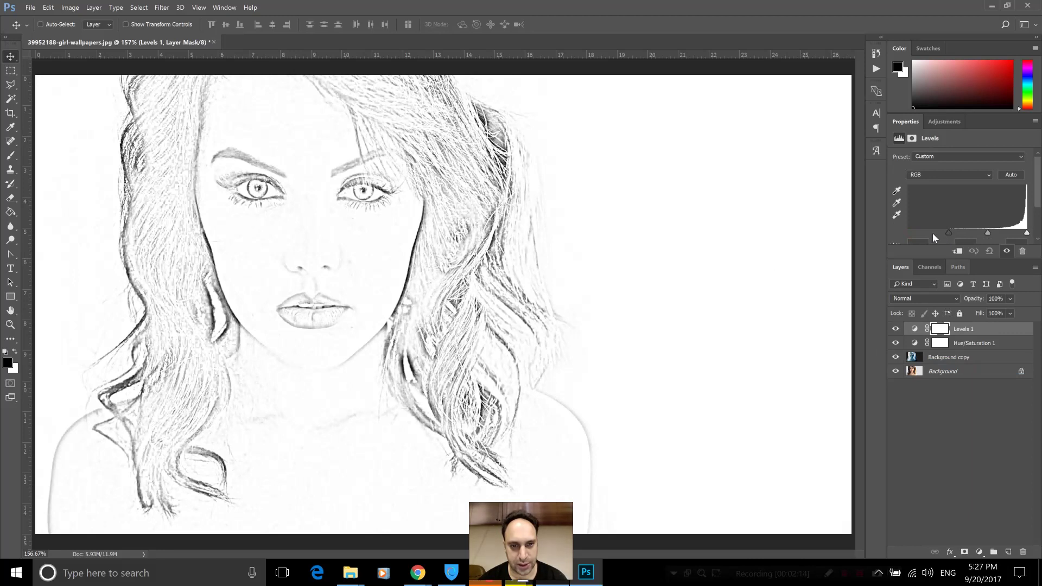
drag(933, 232, 930, 232)
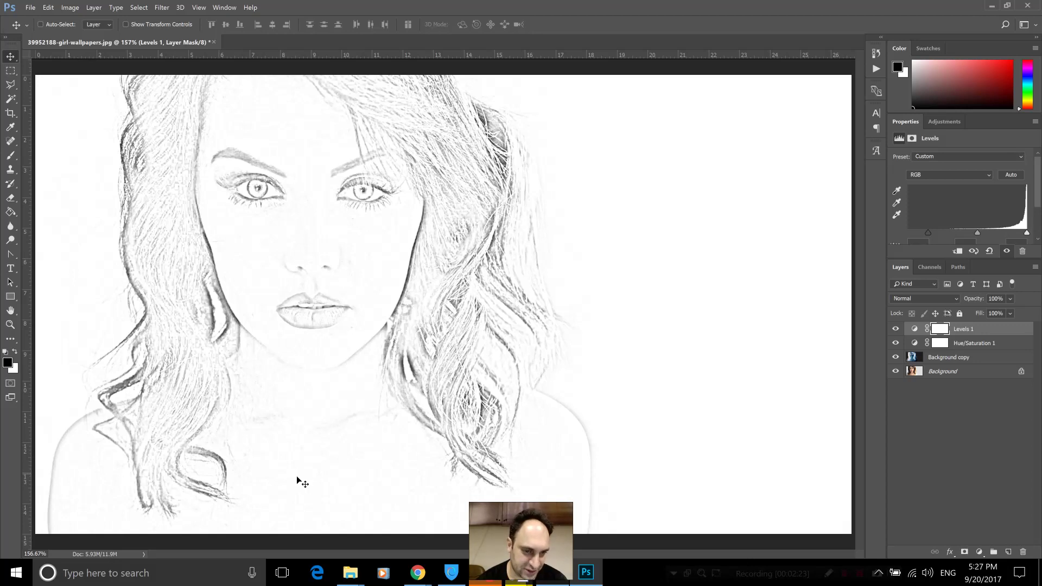
- Paint black into the Levels 1 mask with a 175 px, 21%-hardness brush, then toggle Levels 1 to compare
click(939, 330)
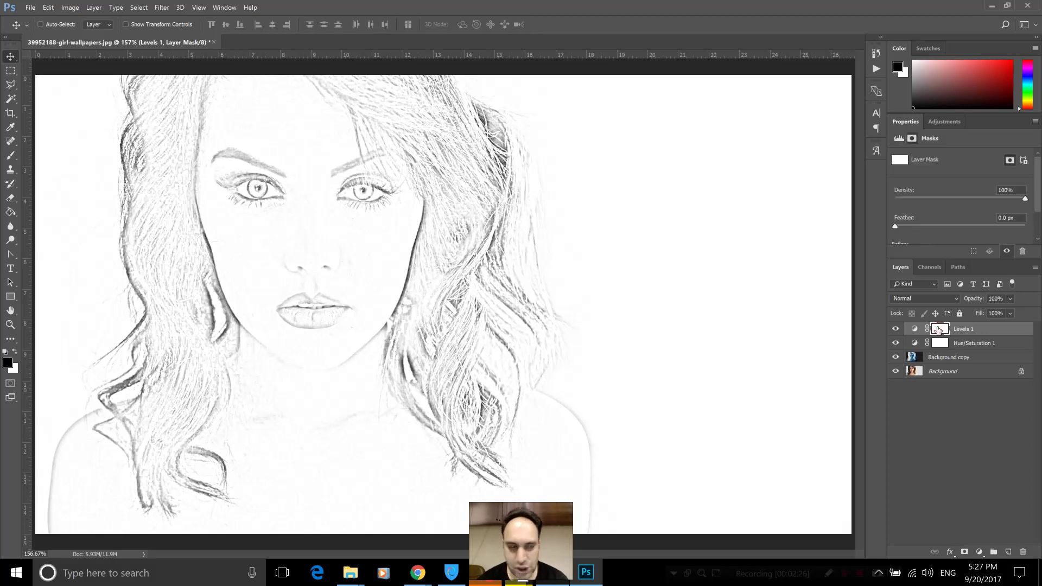
click(11, 155)
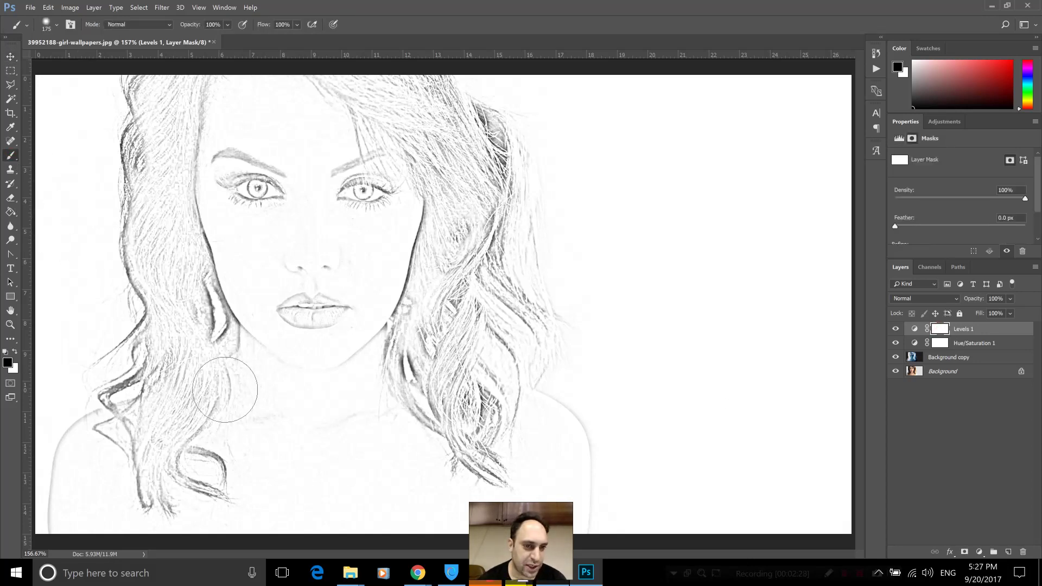
click(55, 25)
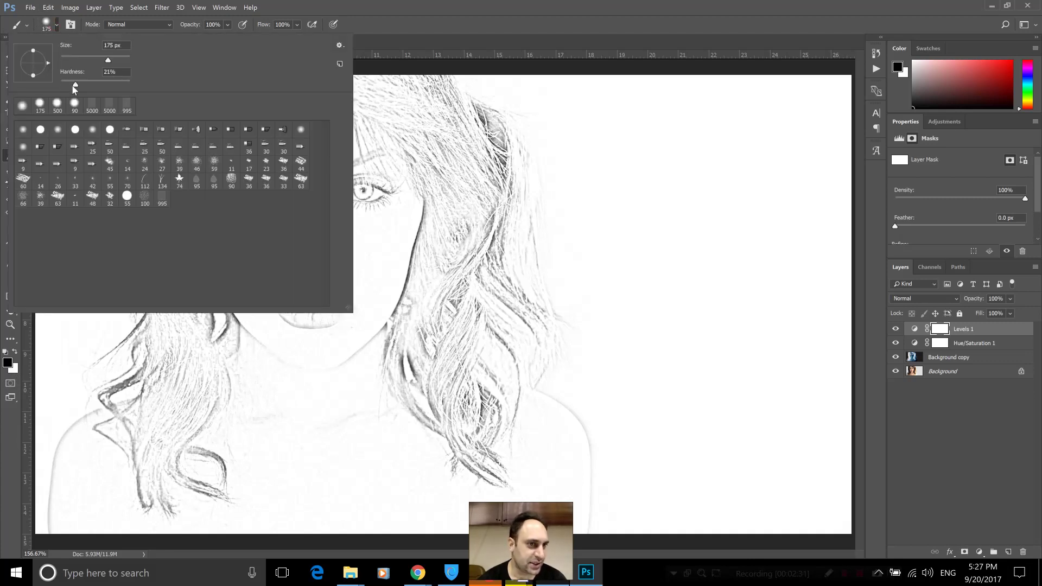
key(Escape)
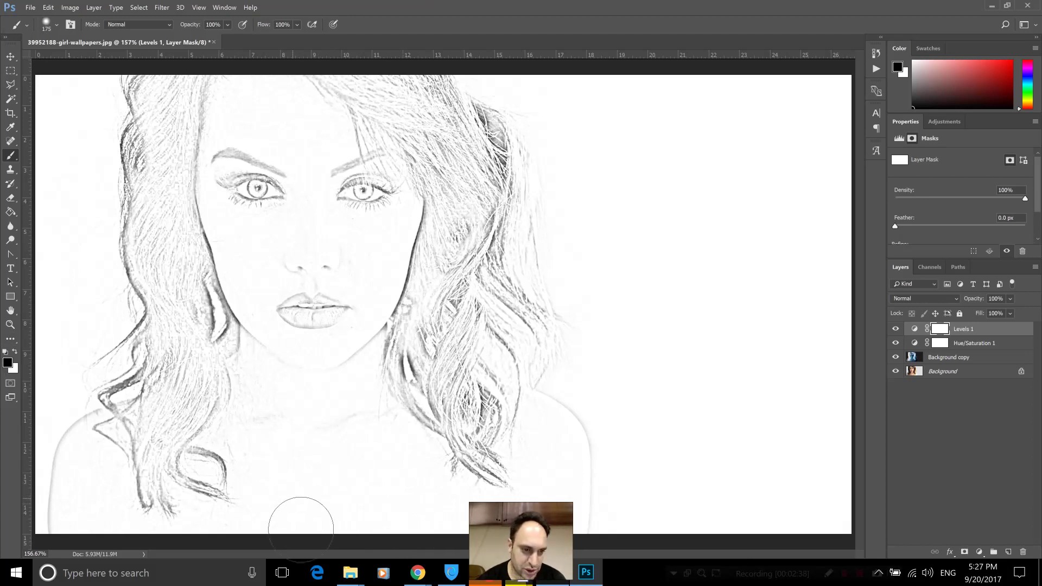
drag(70, 484, 84, 488)
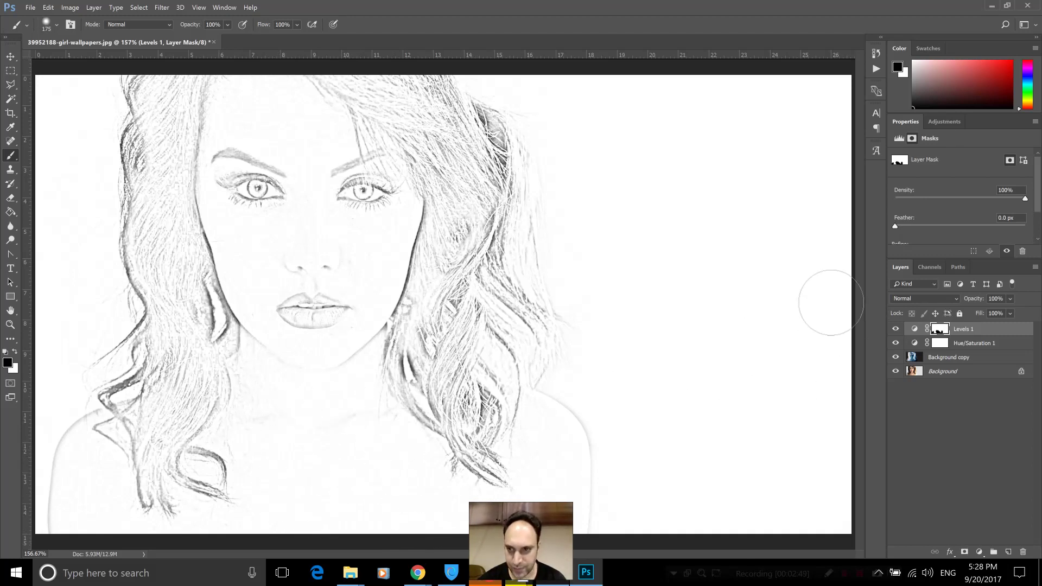
click(896, 329)
click(896, 329)
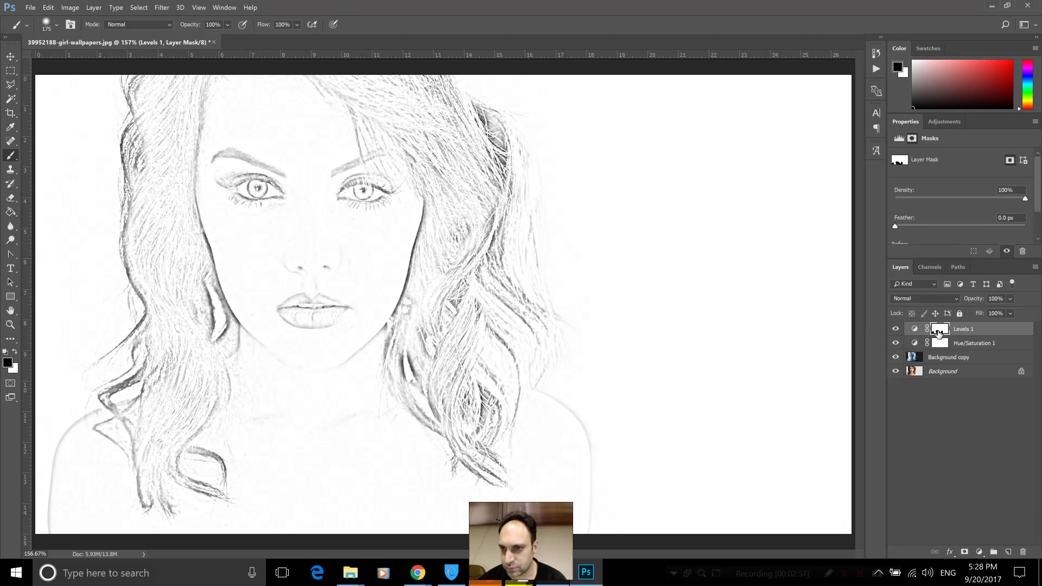
- Nudge the Levels 1 black point further right and reselect its mask for more painting
click(915, 329)
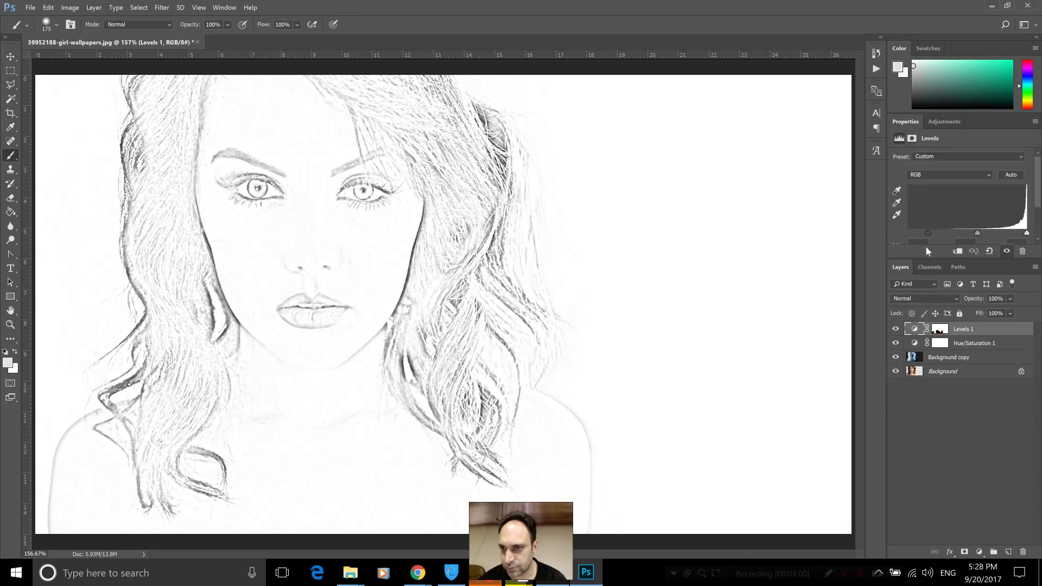
drag(936, 234, 943, 235)
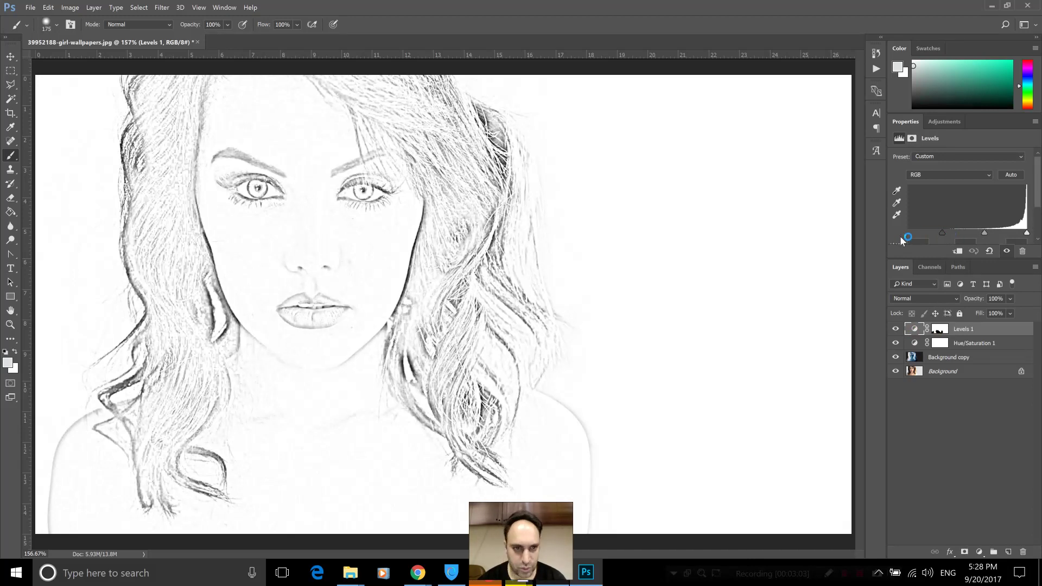
click(940, 329)
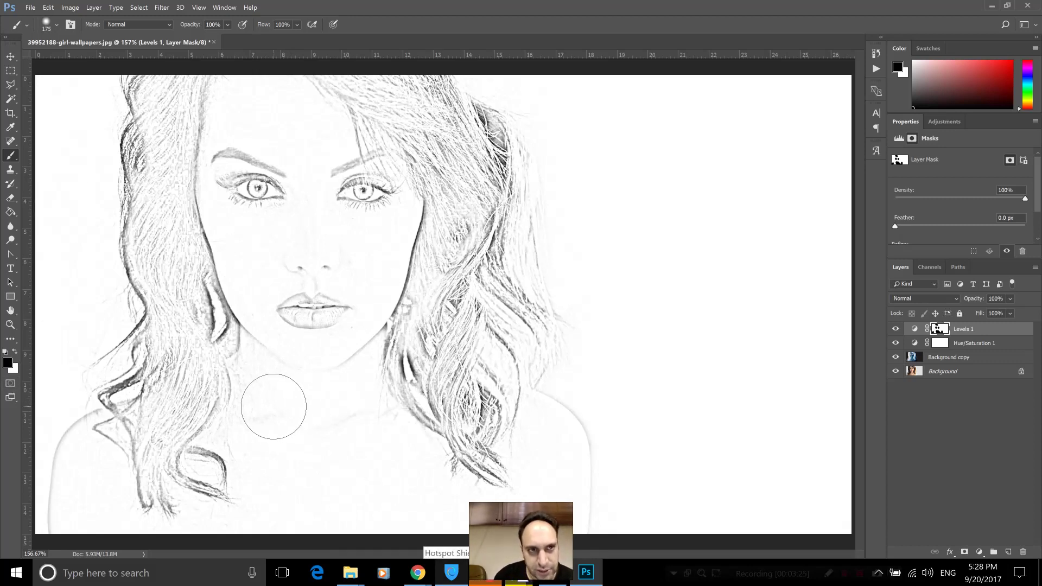
- Dismiss the File Info dialog and stamp all visible layers into a new Layer 1 with Ctrl+Alt+Shift+E
drag(591, 103, 650, 106)
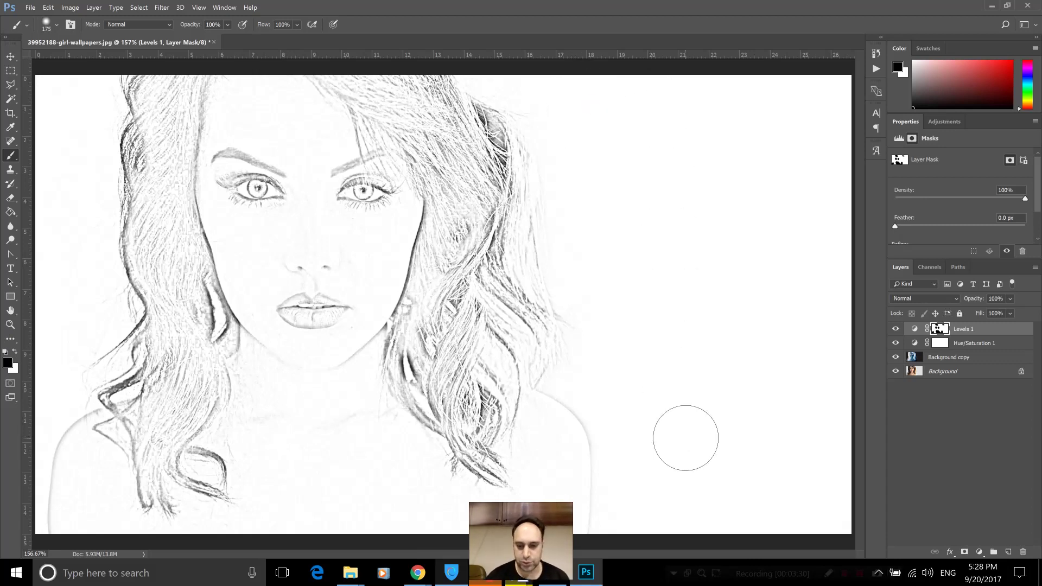
key(ctrl+1)
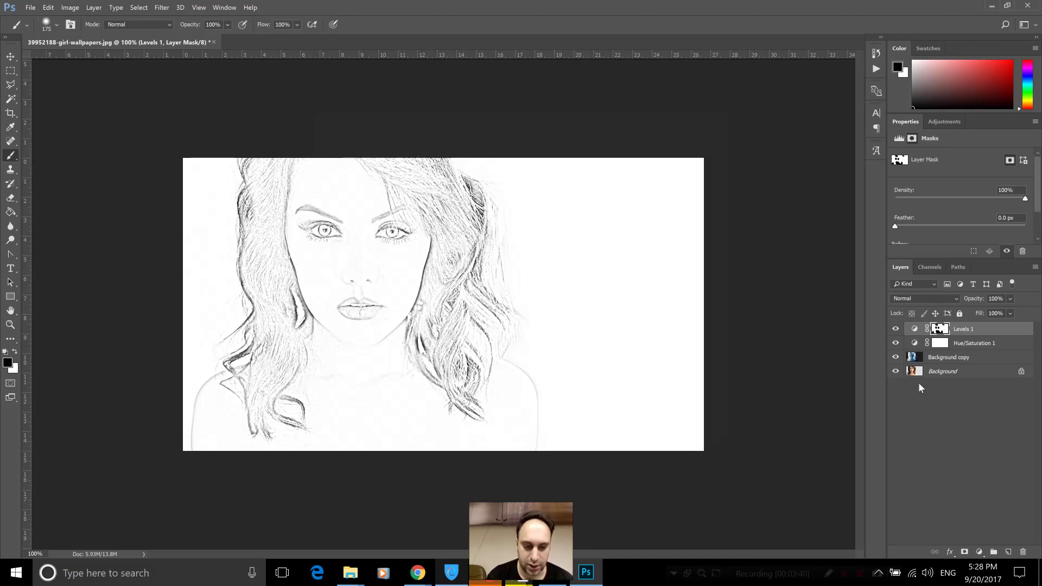
key(ctrl+alt+shift+i)
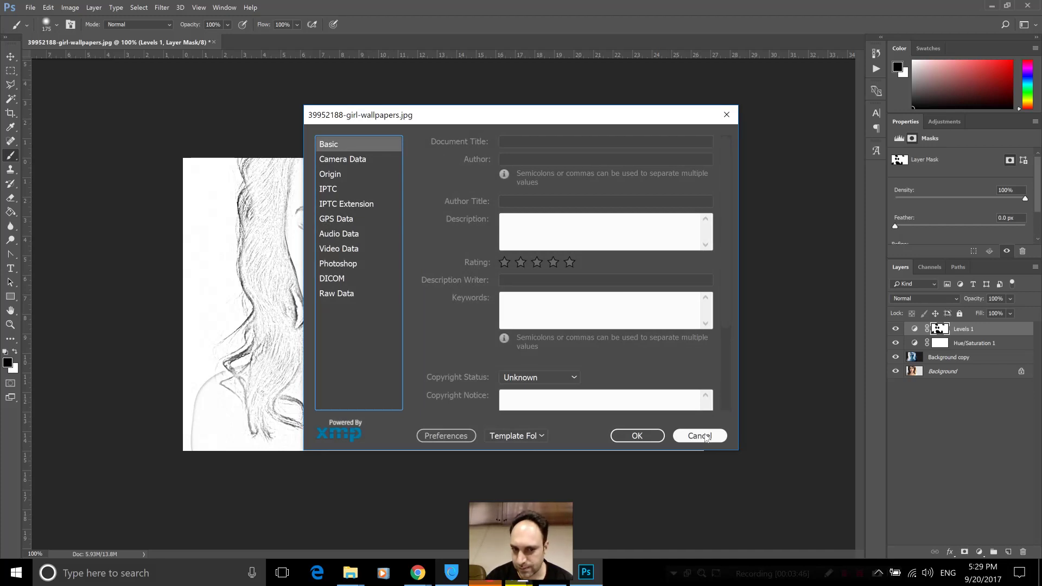
click(705, 438)
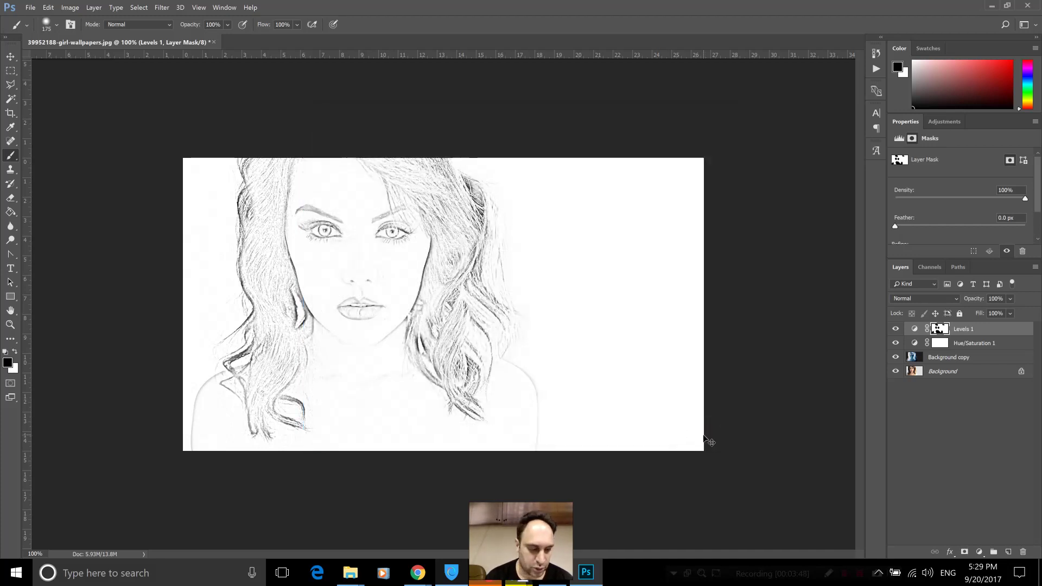
key(ctrl+shift+alt+e)
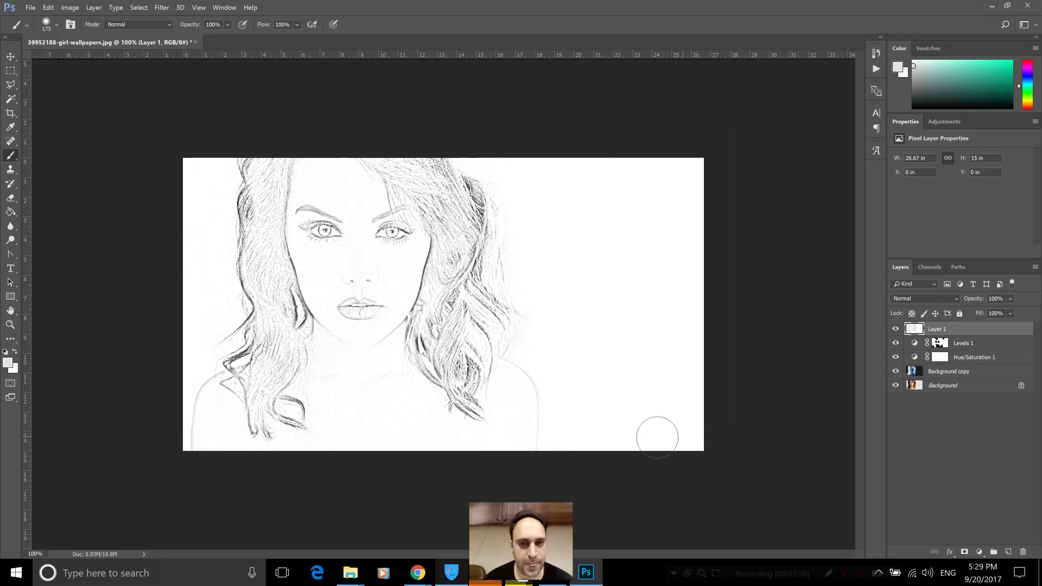
- Add and remove a mask on Layer 1, then set the foreground colour to #ffffff
click(966, 552)
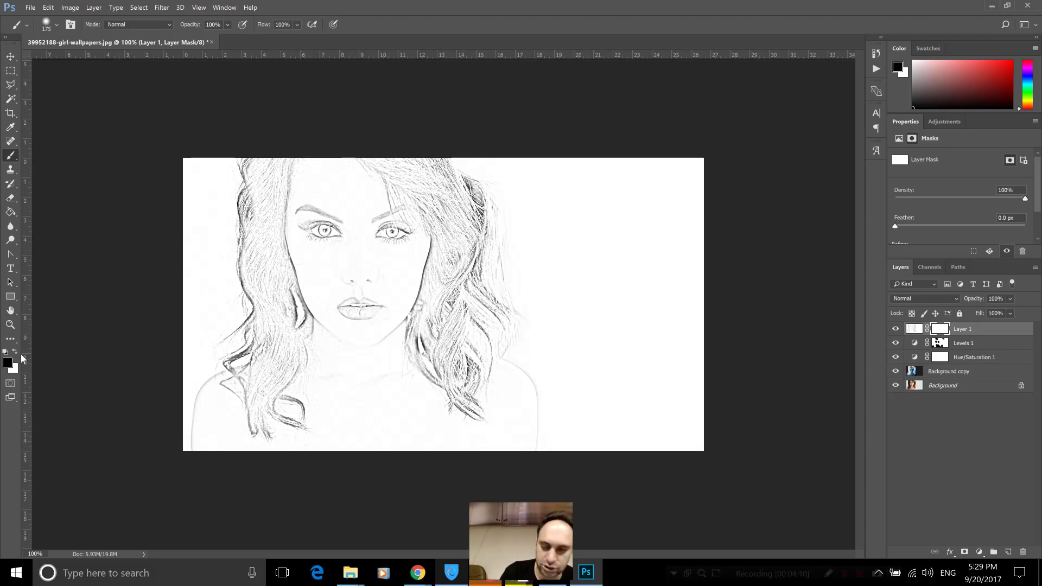
key(Delete)
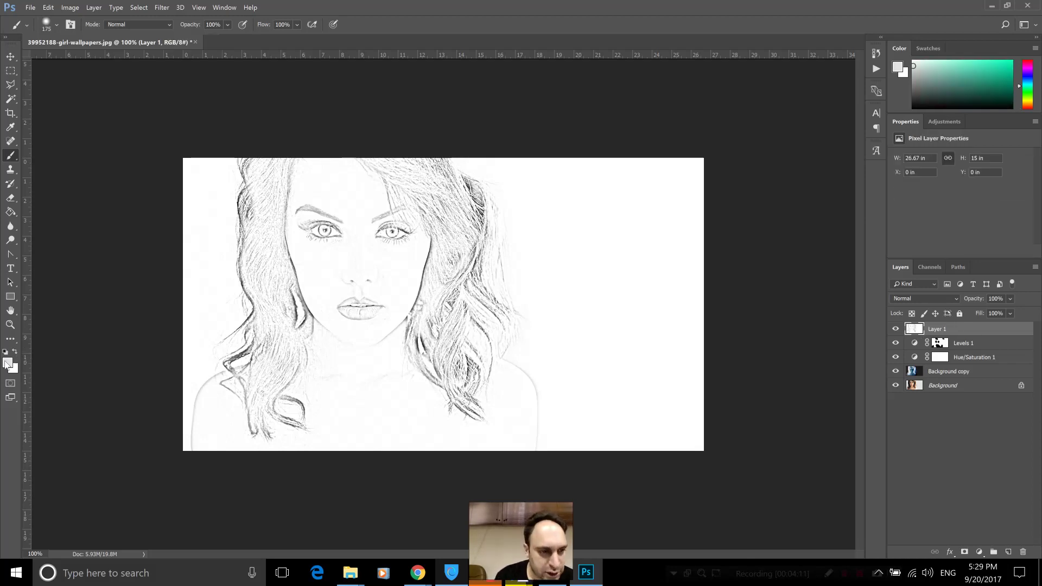
click(7, 364)
click(684, 180)
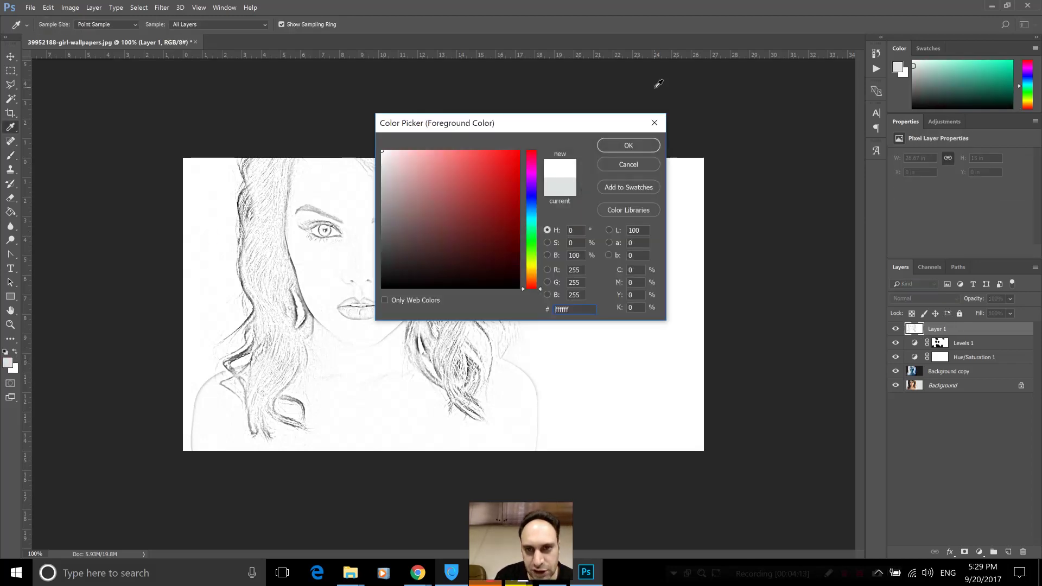
click(649, 145)
- Paint a trial white stroke over the right shoulder, undo it, and zoom in
key(b)
click(595, 242)
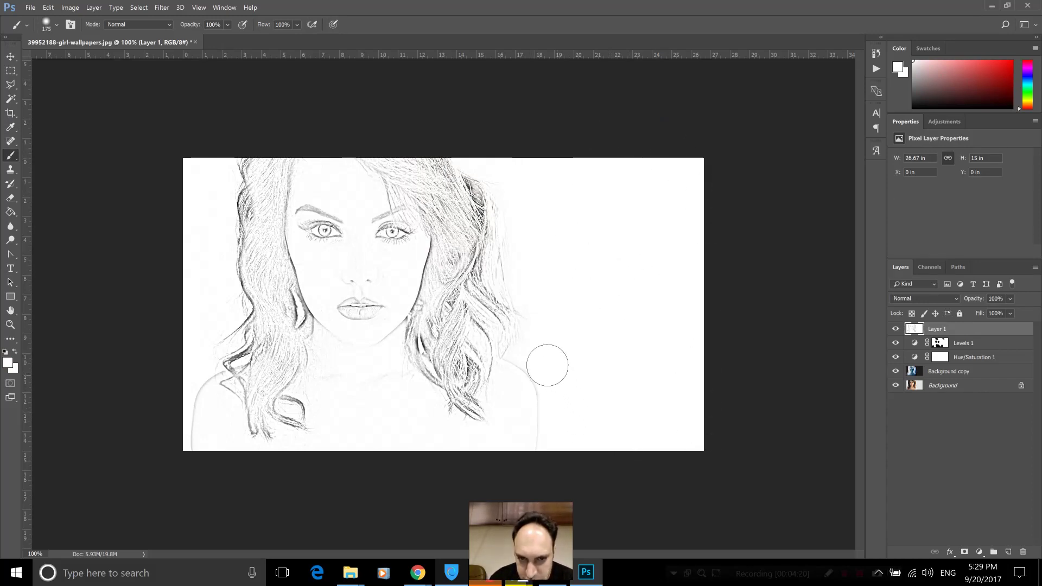
drag(560, 394, 537, 380)
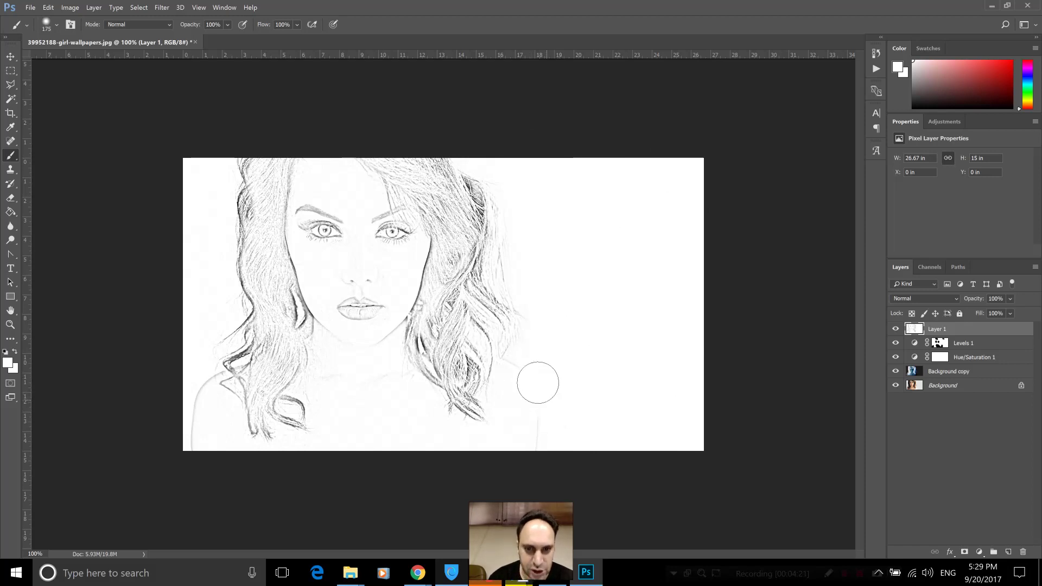
key(ctrl+z)
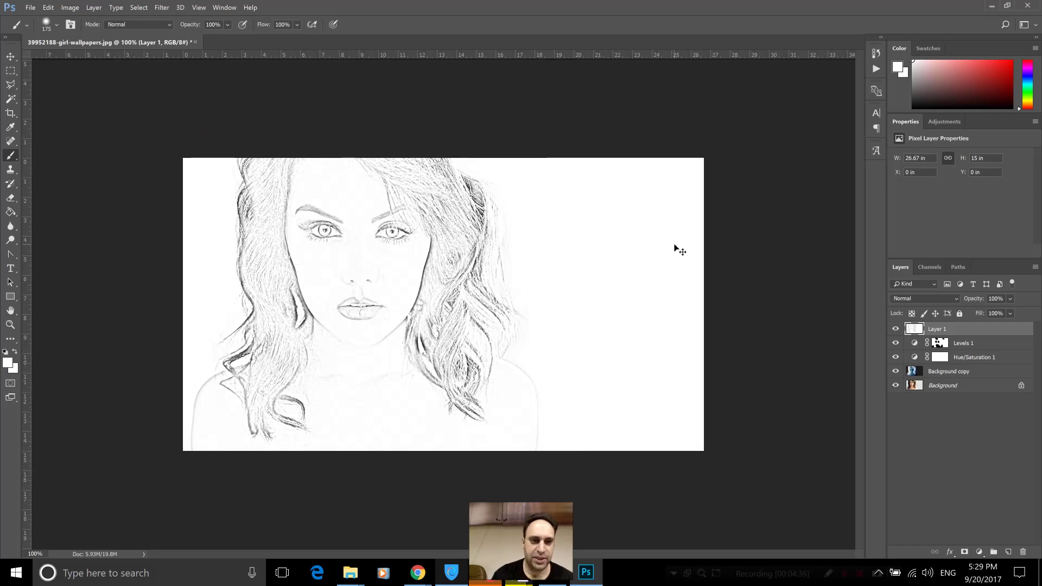
scroll(677, 249, up, 3)
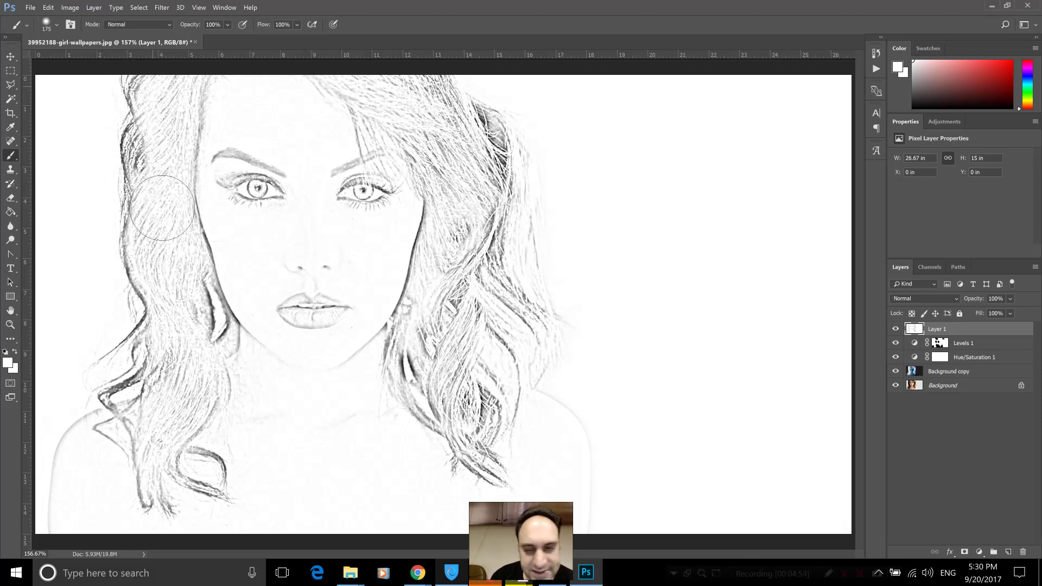
- Paint black at 43% brush opacity on the Levels 1 mask over the left, right and lower hair strands
click(940, 343)
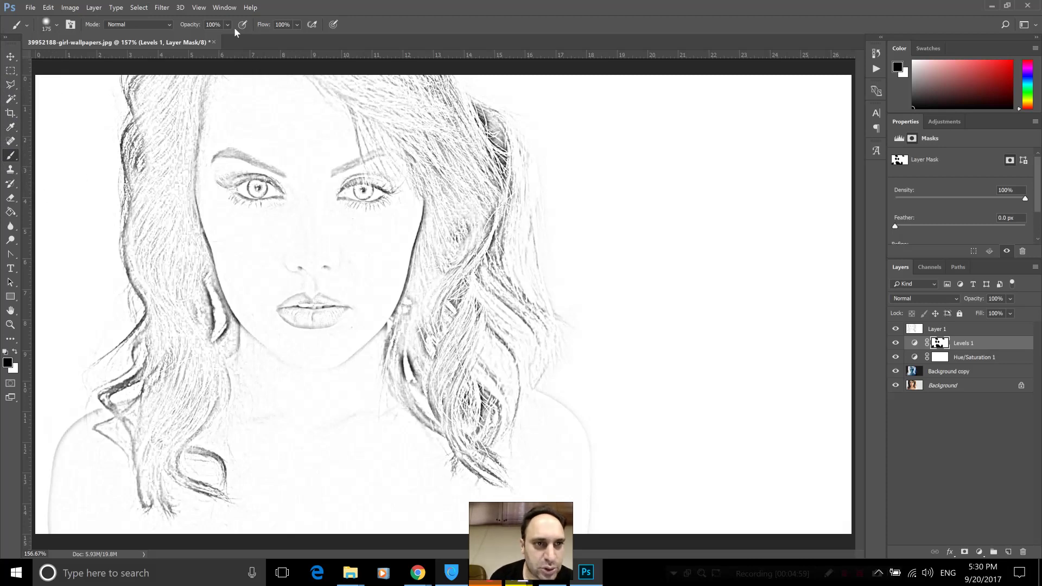
drag(228, 27, 200, 43)
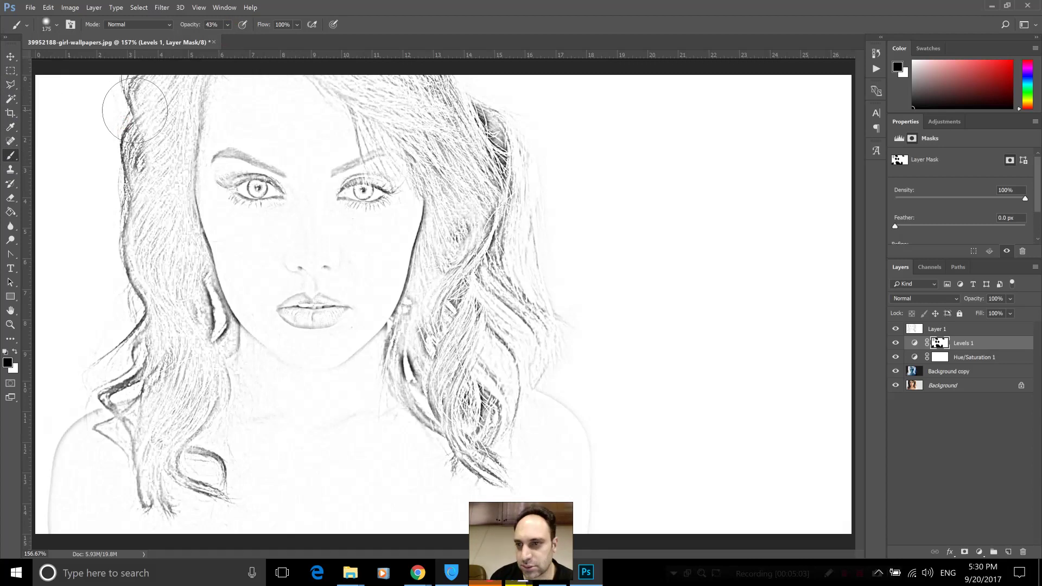
mouse_move(135, 111)
mouse_down()
mouse_move(145, 77)
mouse_move(125, 177)
mouse_move(133, 79)
mouse_up()
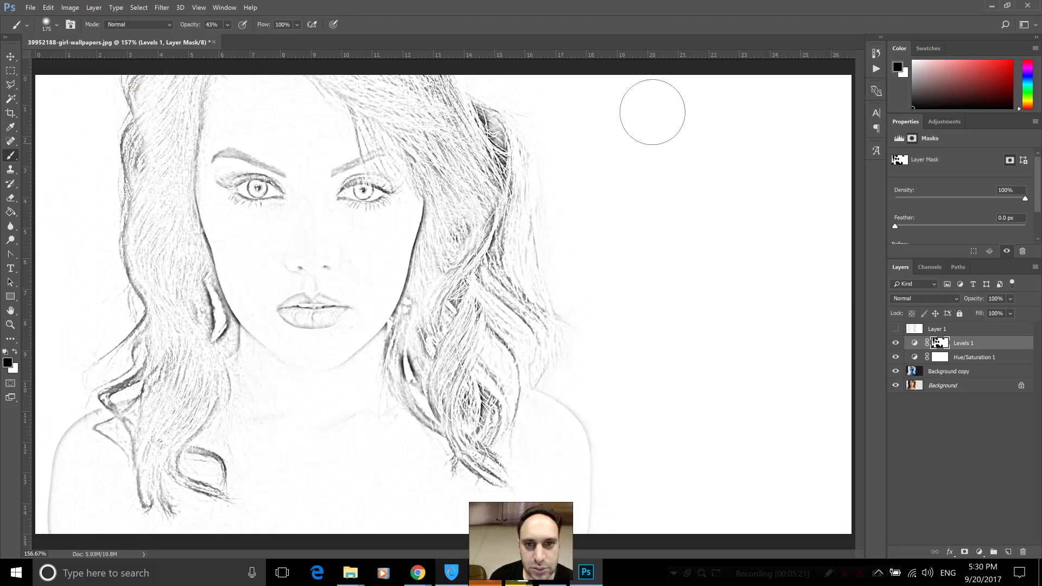
mouse_move(478, 102)
mouse_down()
mouse_move(508, 178)
mouse_move(473, 468)
mouse_move(488, 424)
mouse_up()
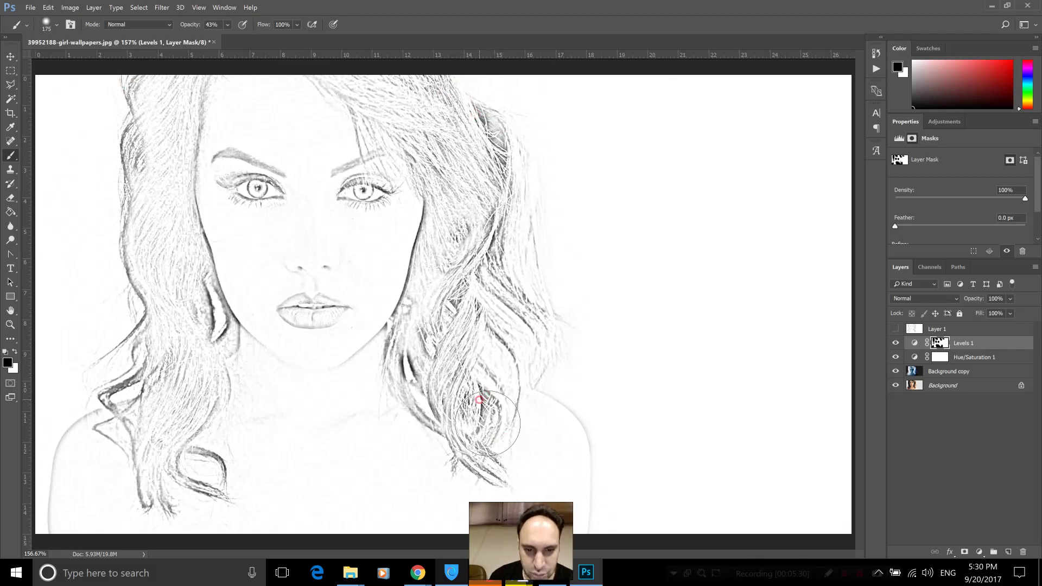
drag(488, 424, 494, 445)
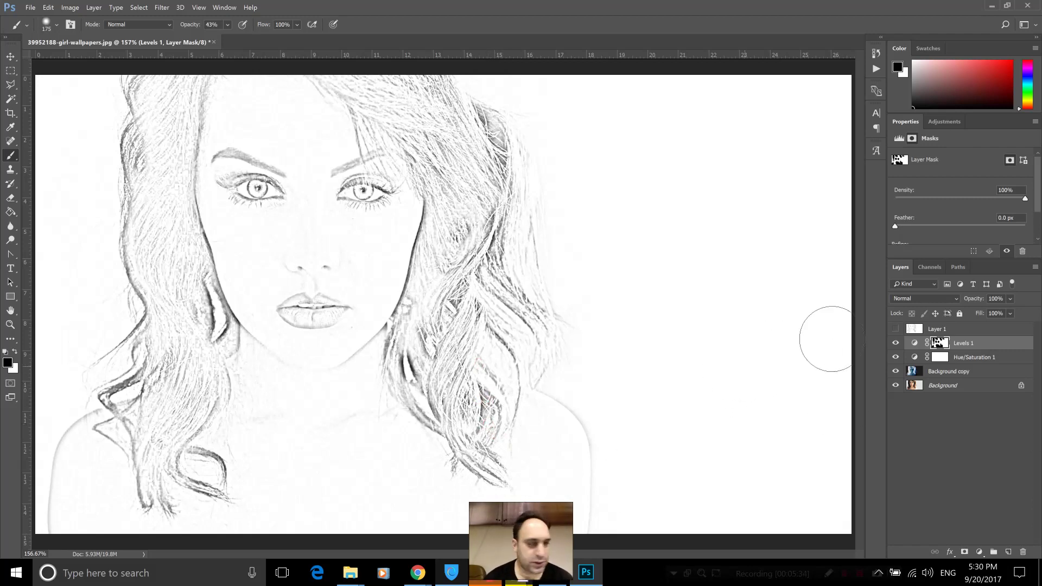
click(937, 329)
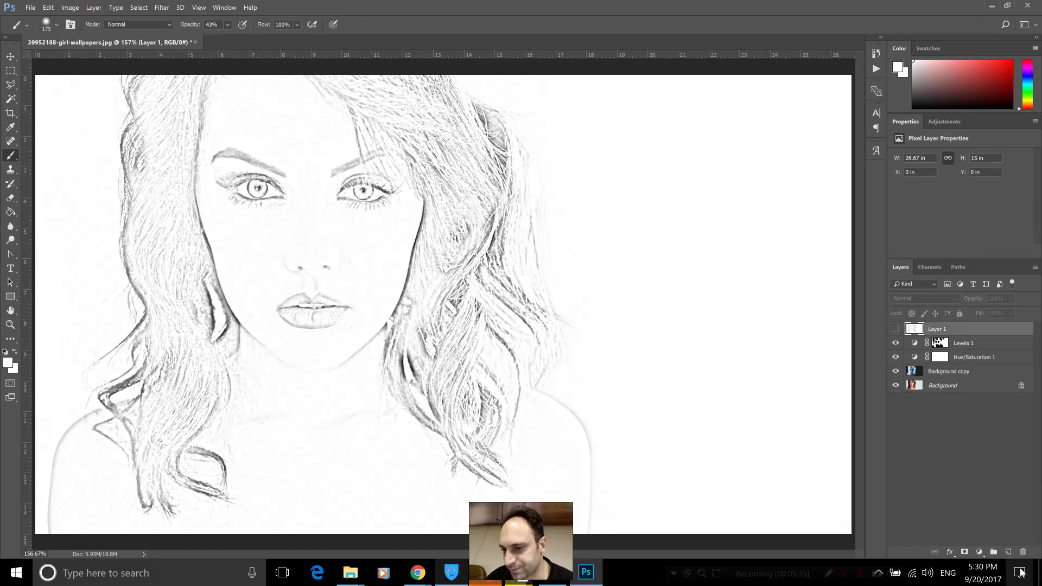
click(1024, 552)
click(465, 217)
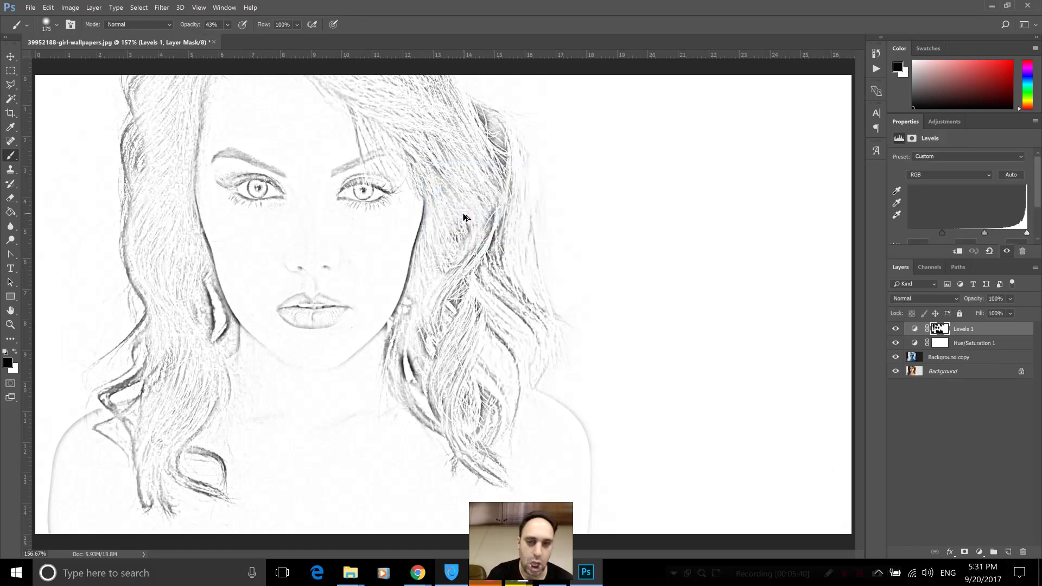
key(ctrl+z)
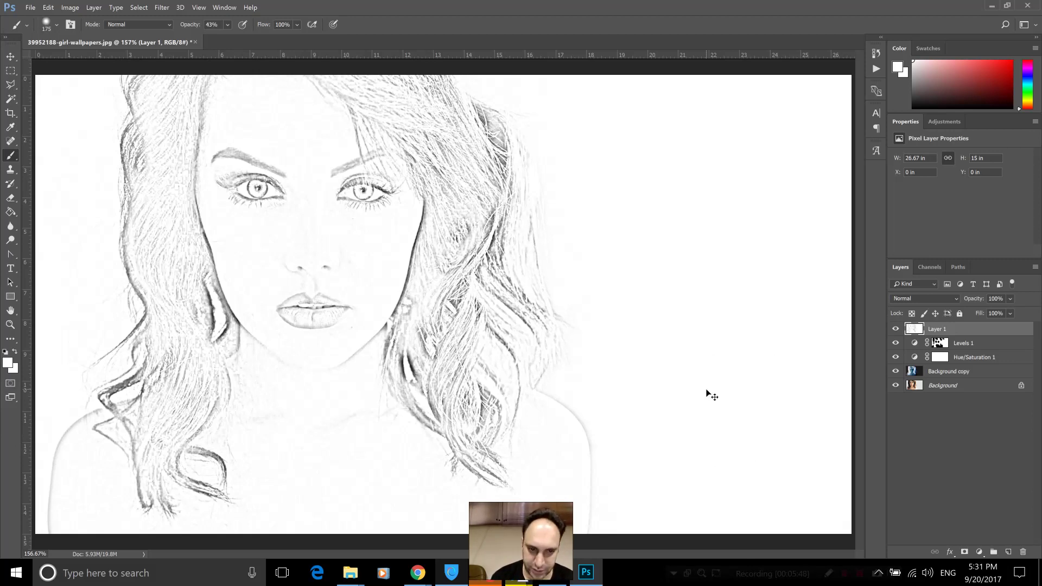
key(ctrl+1)
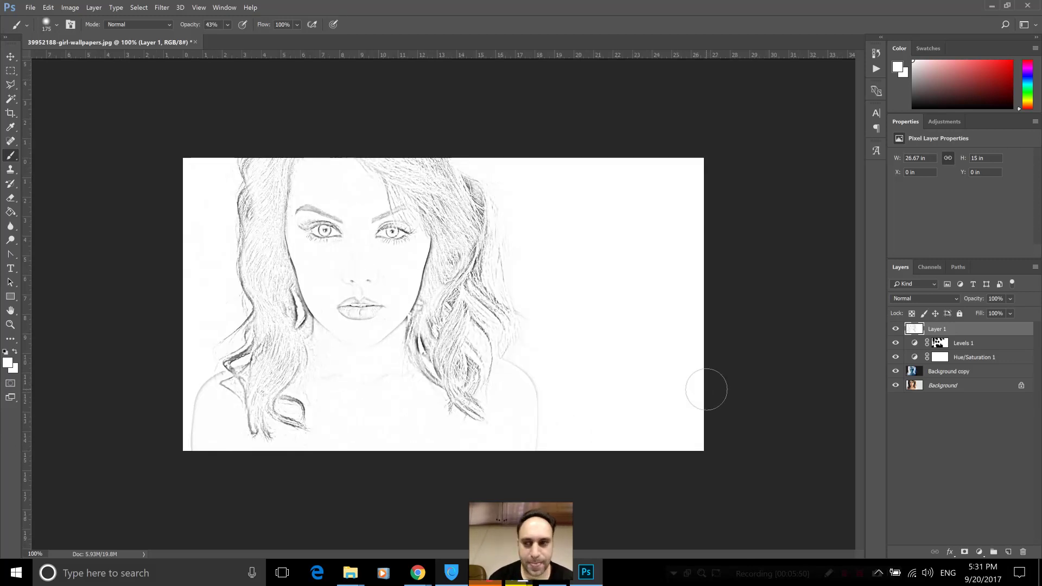
click(915, 360)
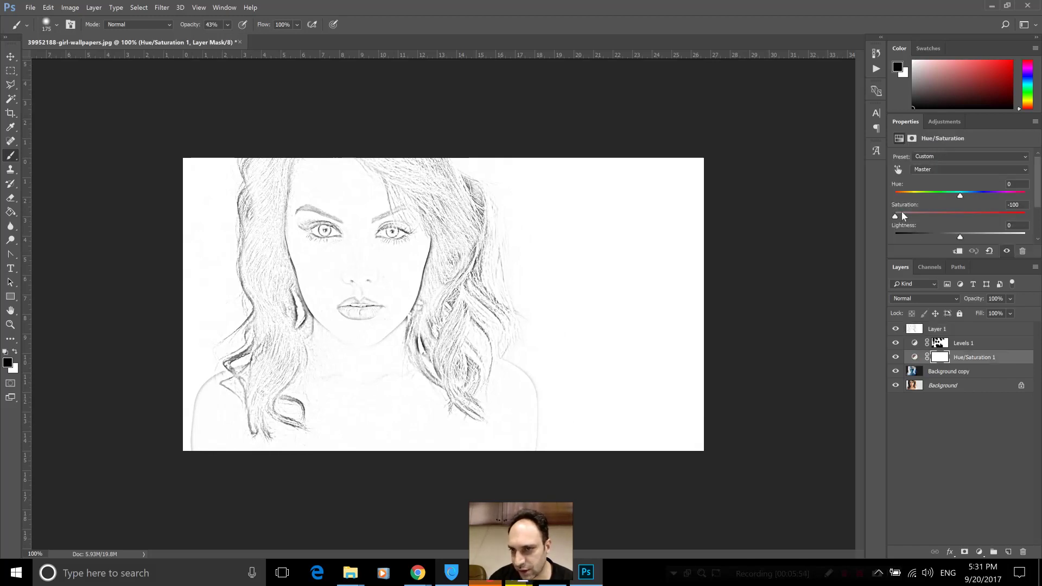
drag(896, 217, 1020, 211)
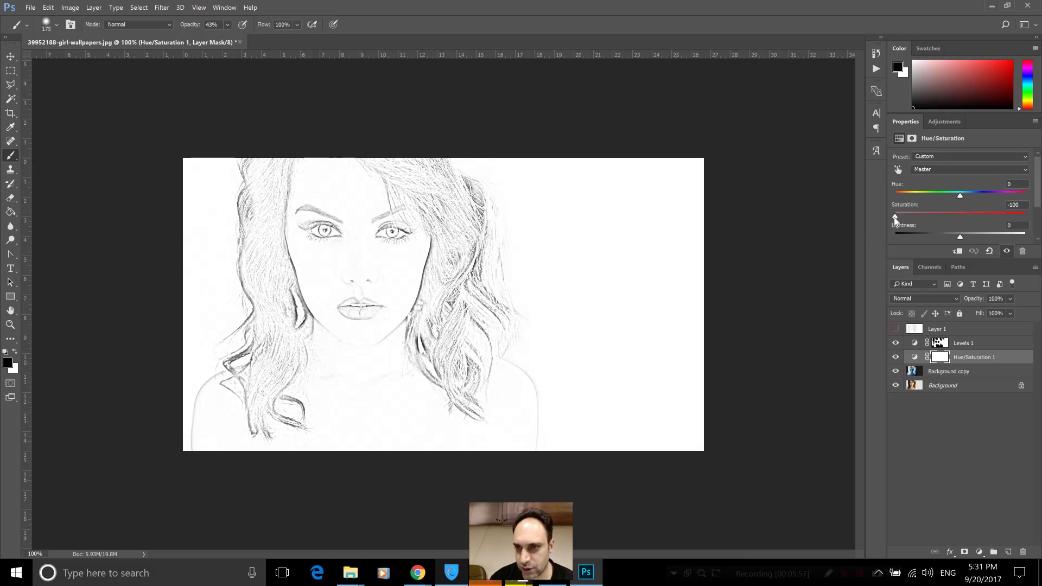
drag(958, 216, 1026, 216)
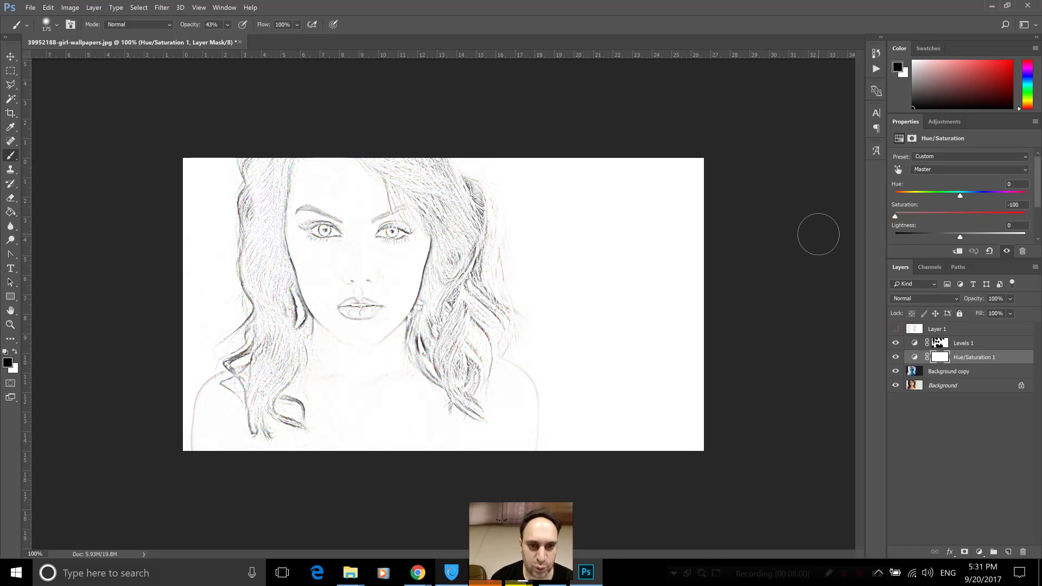
- Try a darker, high-contrast Levels 1 setting, compare it, then reset Levels to defaults
click(914, 344)
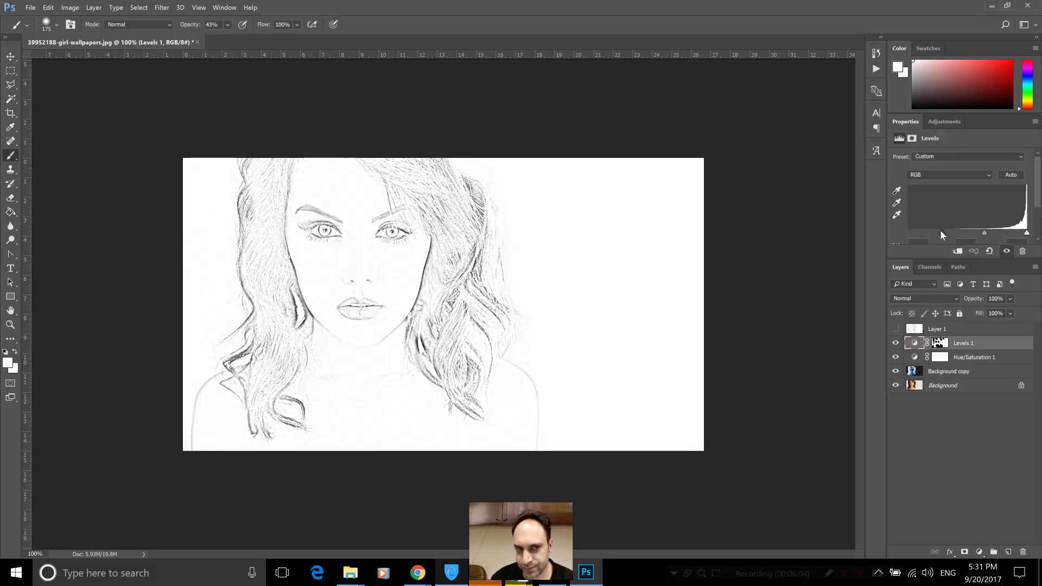
drag(909, 233, 892, 249)
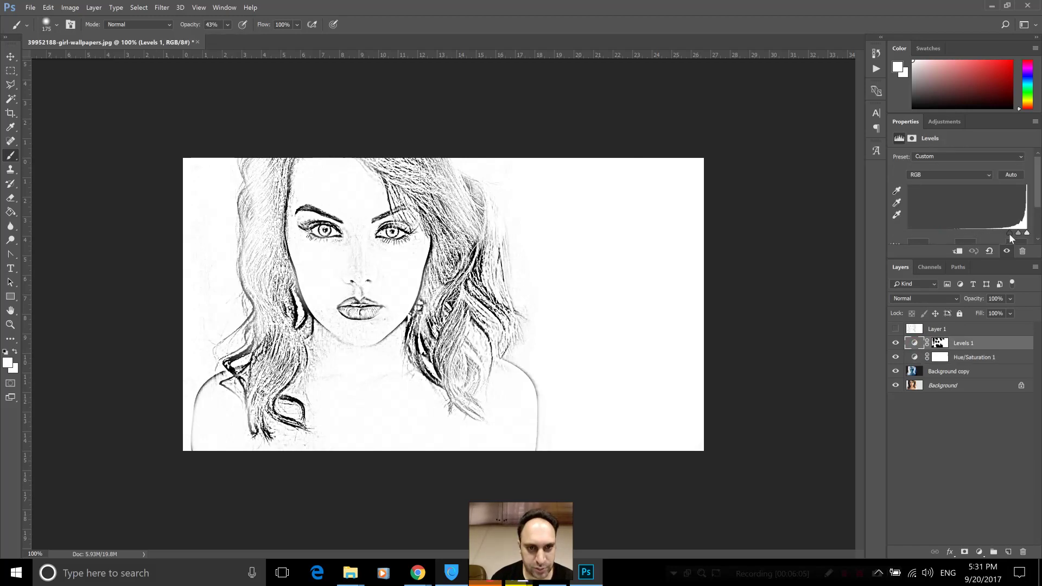
drag(982, 249, 1030, 250)
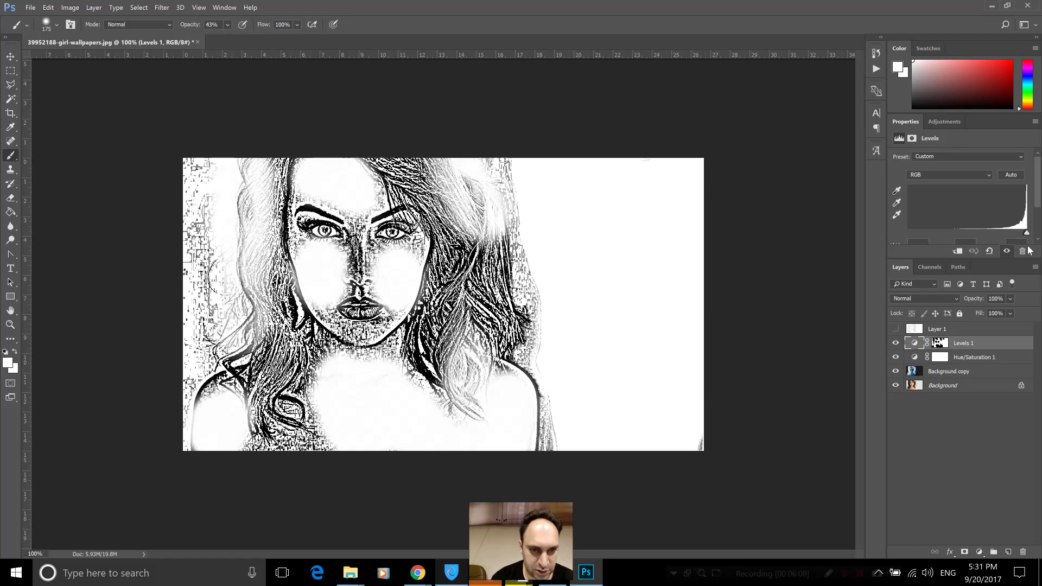
click(1007, 251)
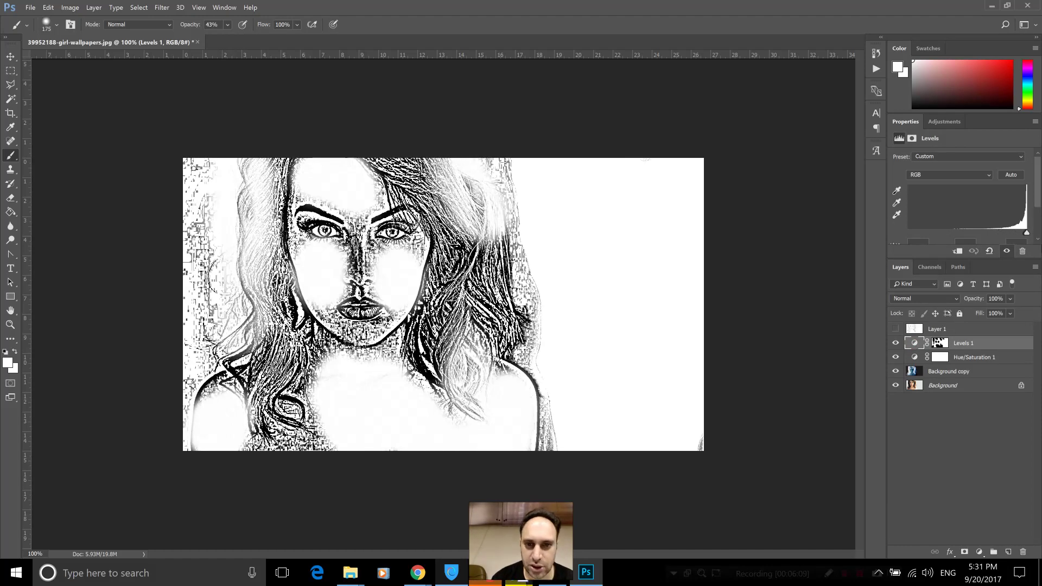
click(990, 251)
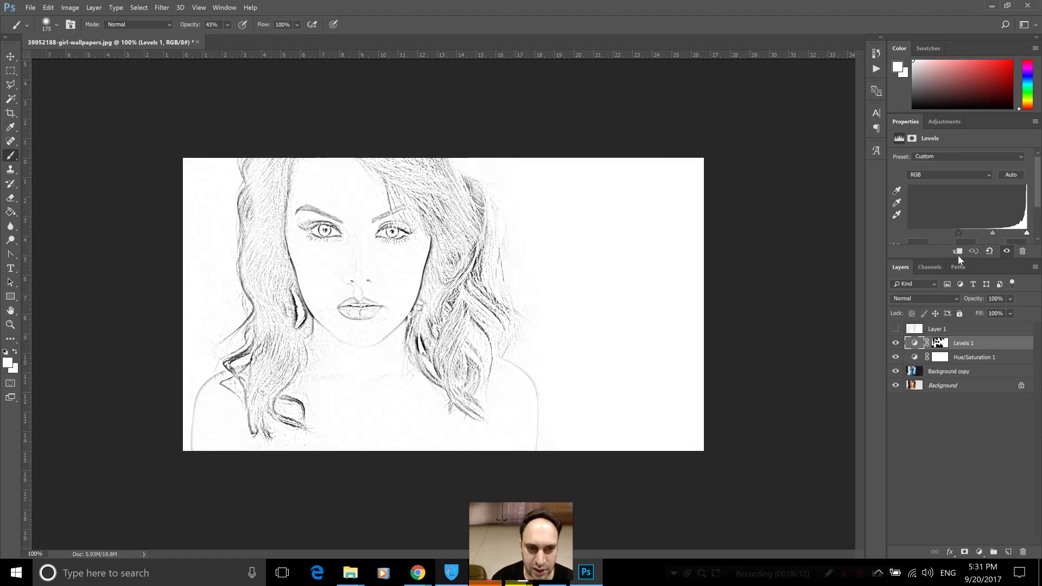
- Shift the Levels 1 black-point and midtone sliders left to lighten the pencil lines
mouse_move(954, 257)
mouse_down()
mouse_move(928, 256)
mouse_move(963, 234)
mouse_move(989, 237)
mouse_up()
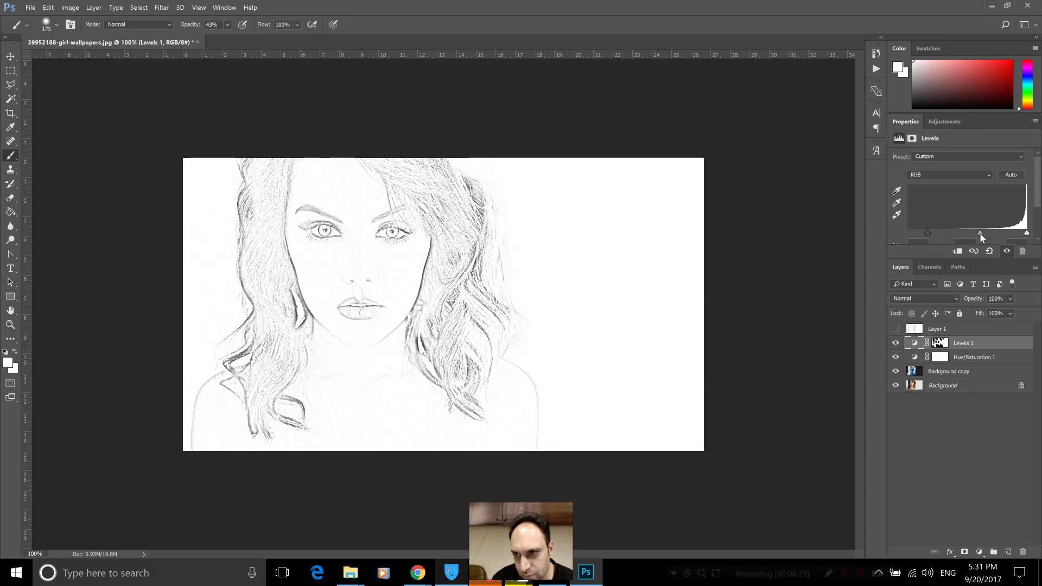
drag(980, 233, 972, 228)
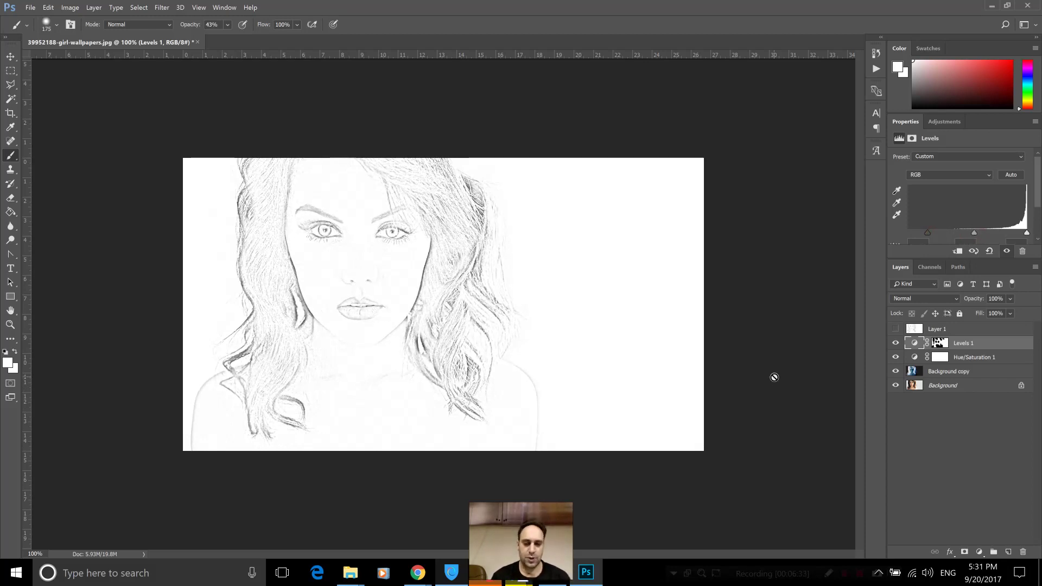
scroll(779, 382, up, 3)
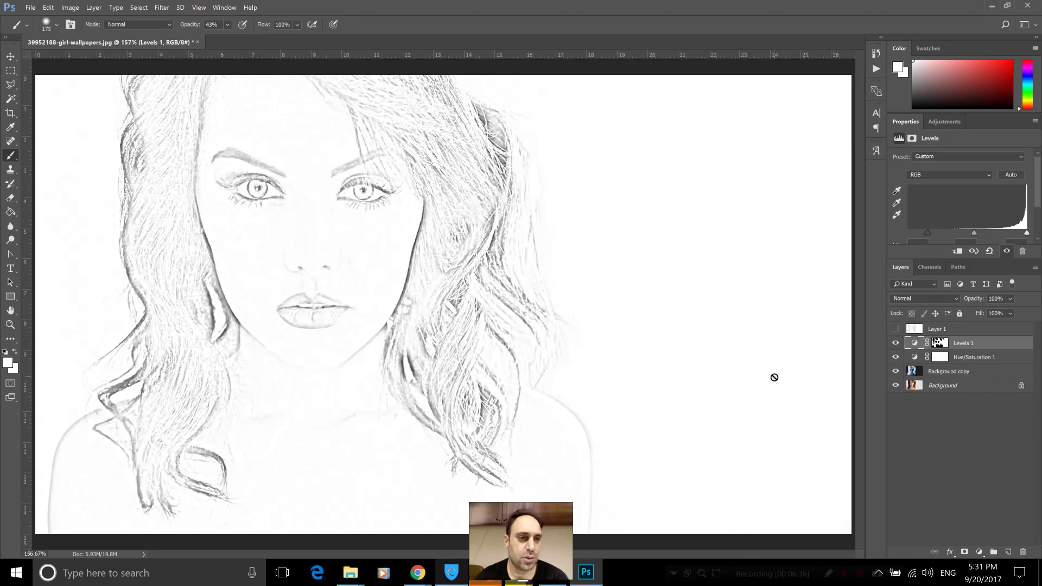